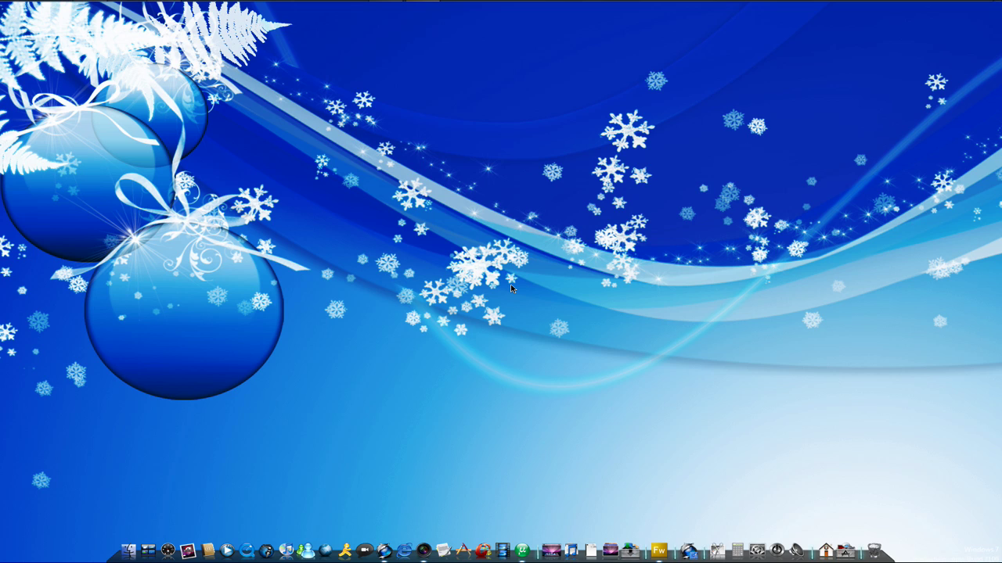
# Turn the desktop icons back on from the desktop's View menu
pyautogui.rightClick(510, 289)
pyautogui.moveTo(548, 292)
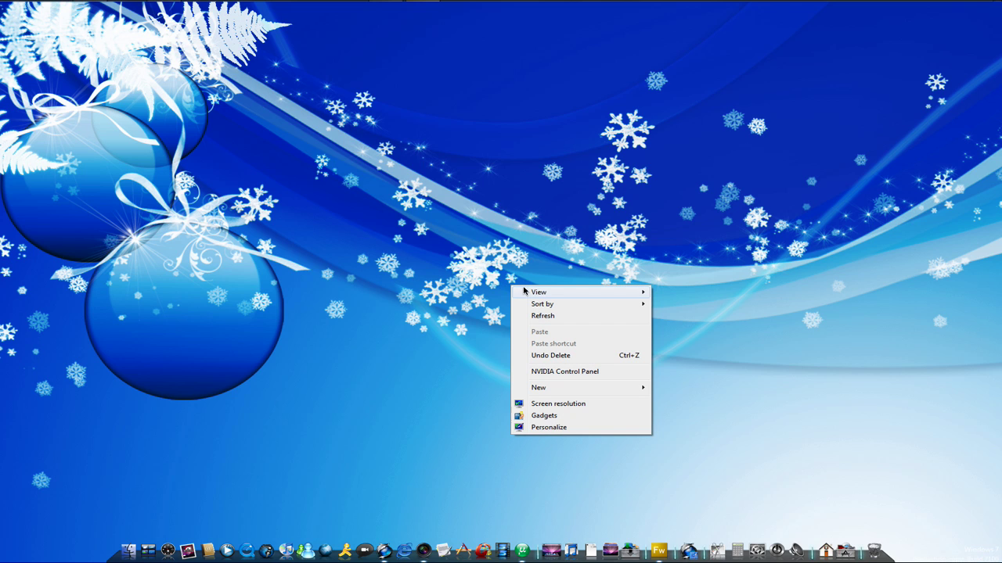
pyautogui.click(671, 360)
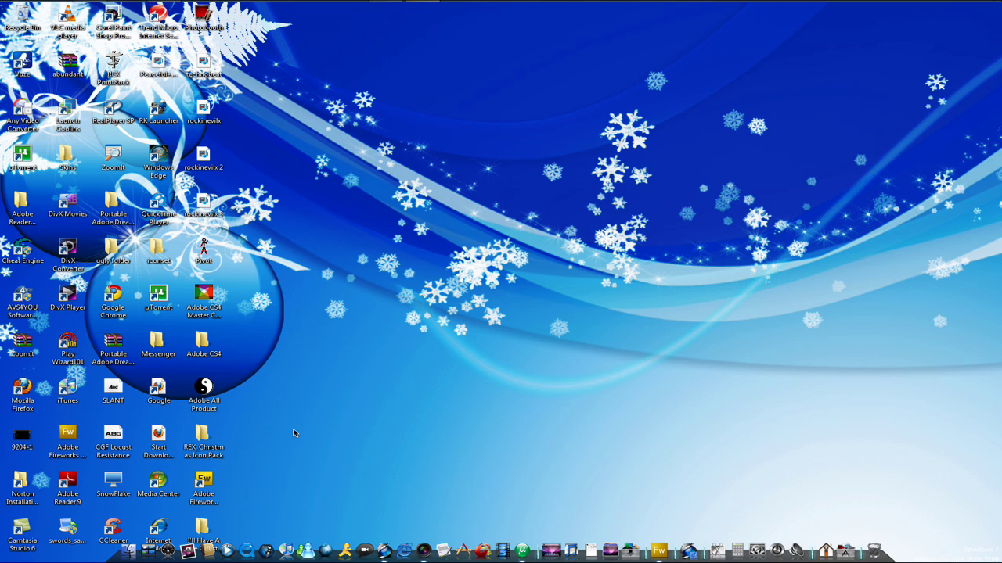
# Open the REX_Christmas Icon Pack folder and inspect the Background, christmas icon and Preview images
pyautogui.doubleClick(196, 441)
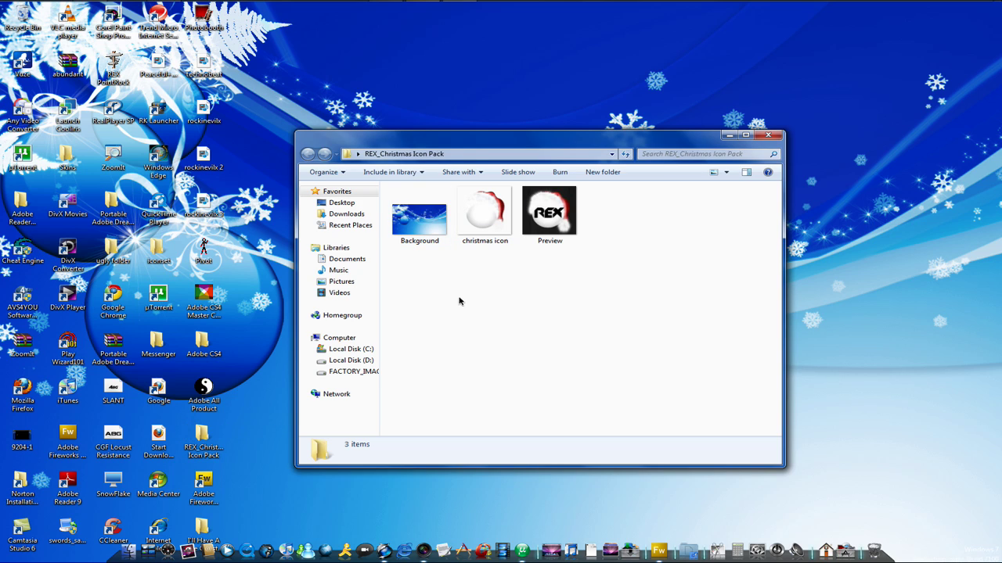
pyautogui.click(423, 225)
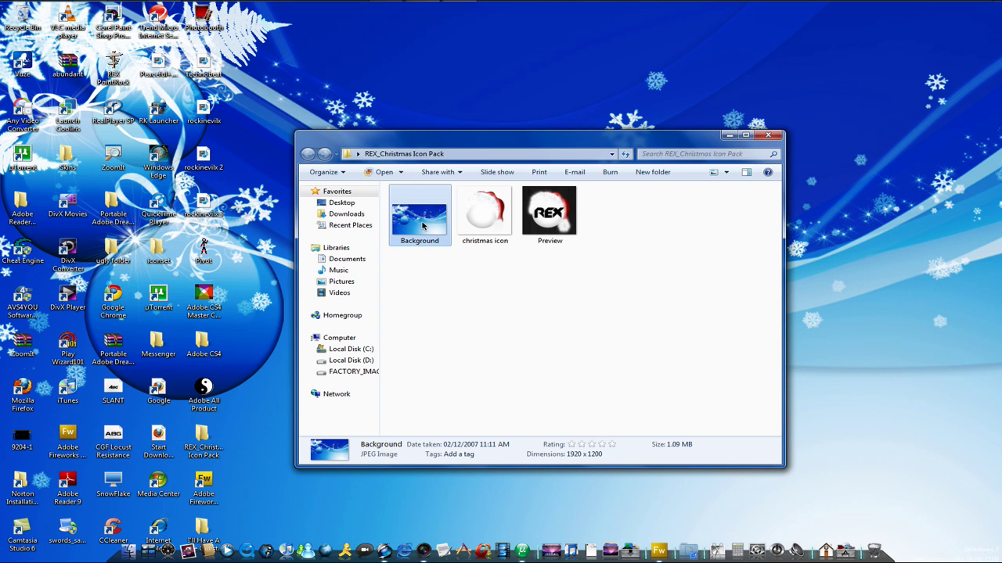
pyautogui.click(470, 223)
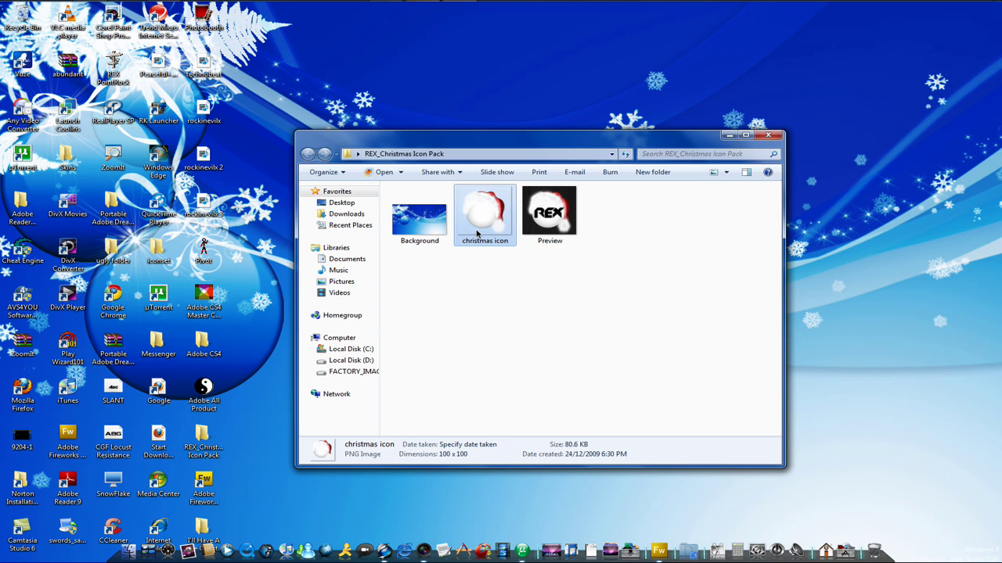
pyautogui.click(550, 231)
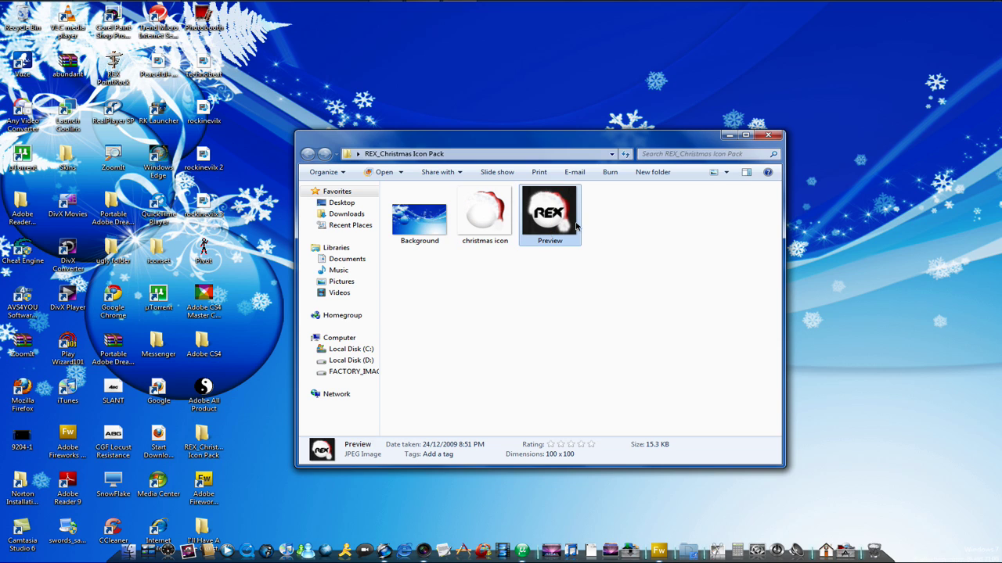
pyautogui.click(630, 267)
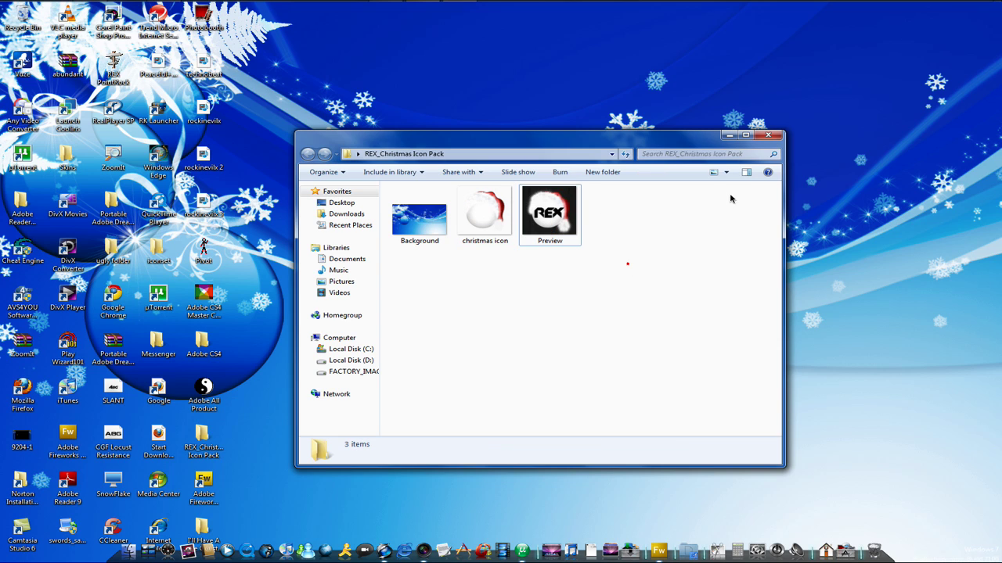
# Close the icon pack folder and hide the desktop icons again
pyautogui.click(770, 136)
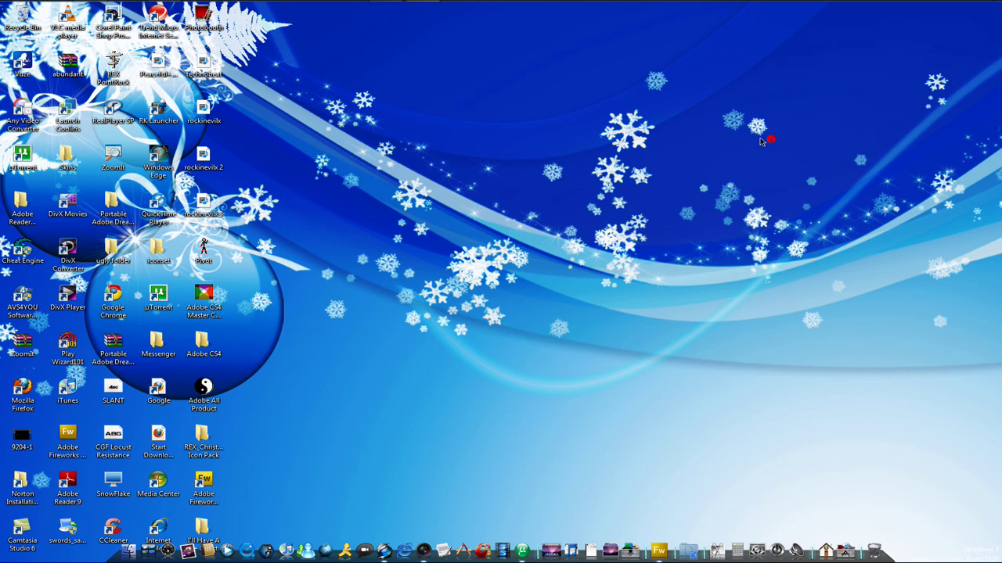
pyautogui.rightClick(327, 193)
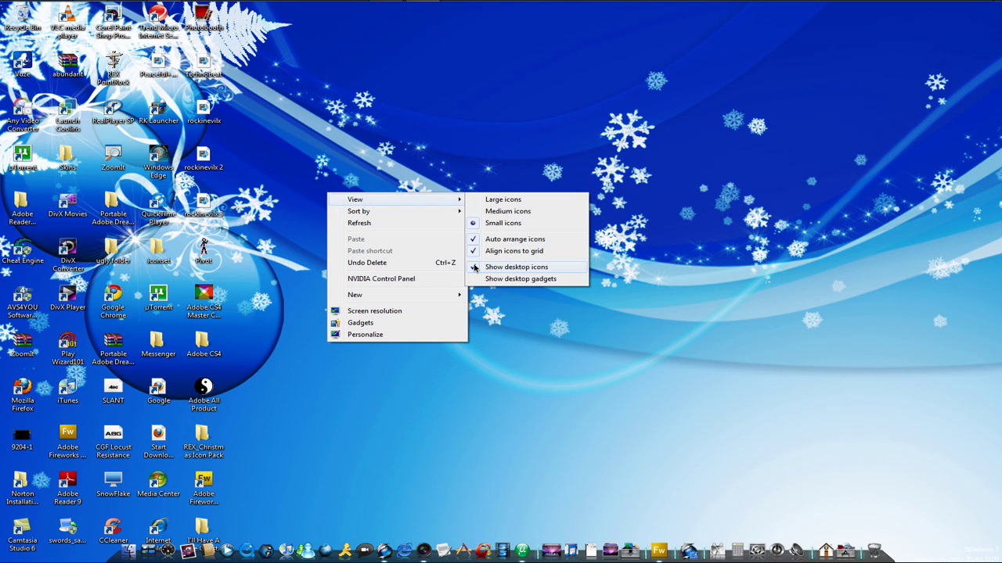
pyautogui.click(517, 267)
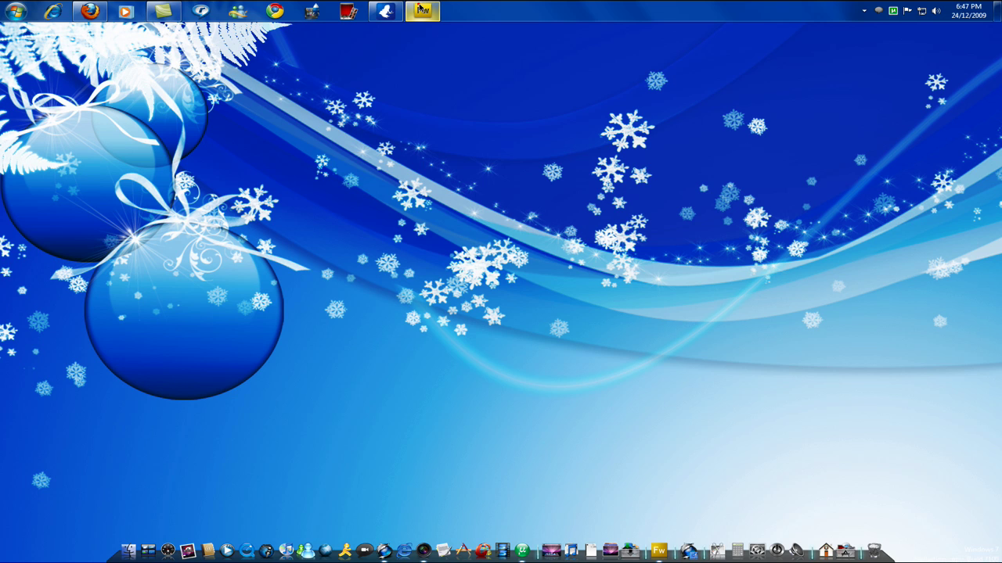
# Launch Fireworks, create a 100×100 pixel transparent document and zoom it to 200%
pyautogui.click(421, 9)
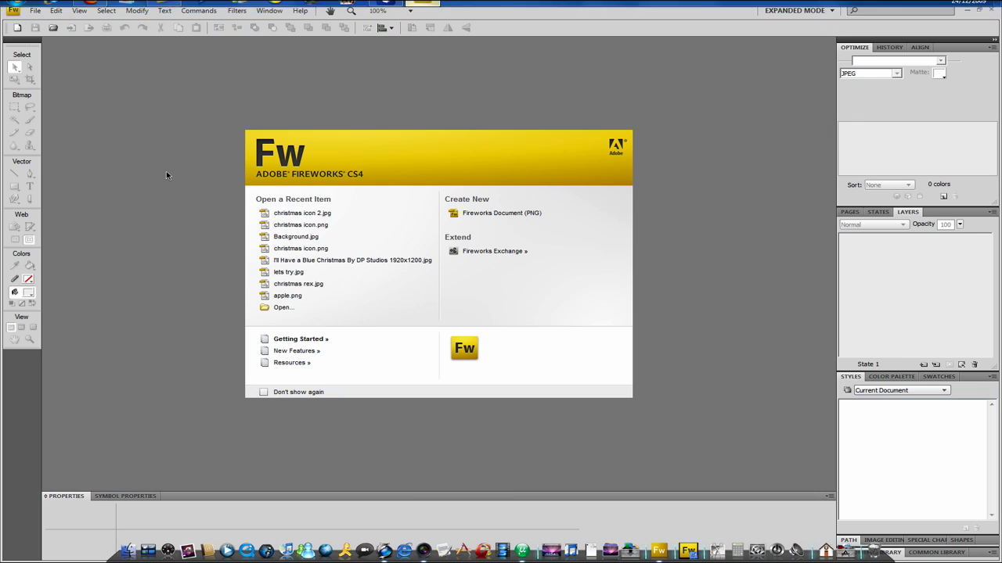
pyautogui.click(35, 10)
pyautogui.click(35, 28)
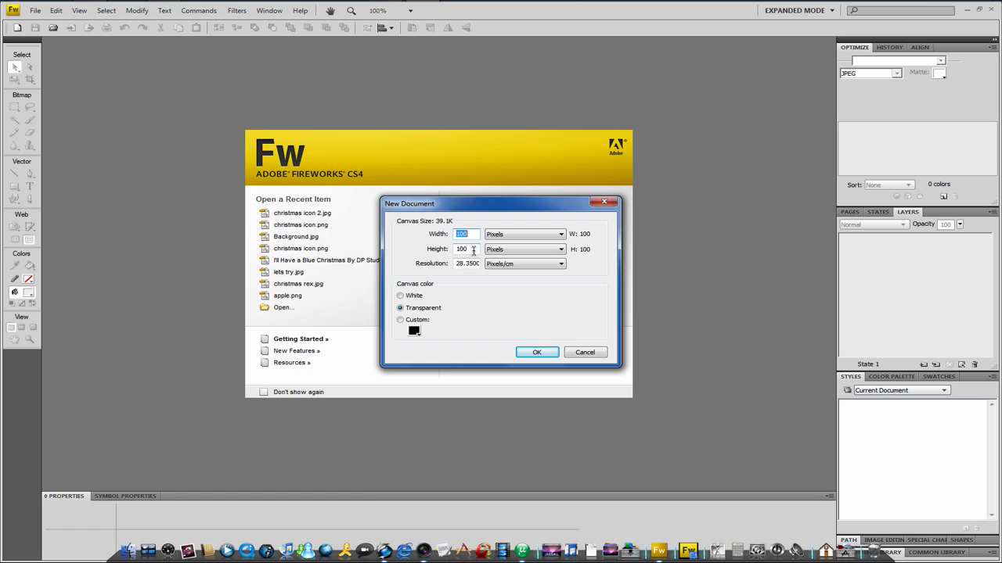
pyautogui.click(528, 351)
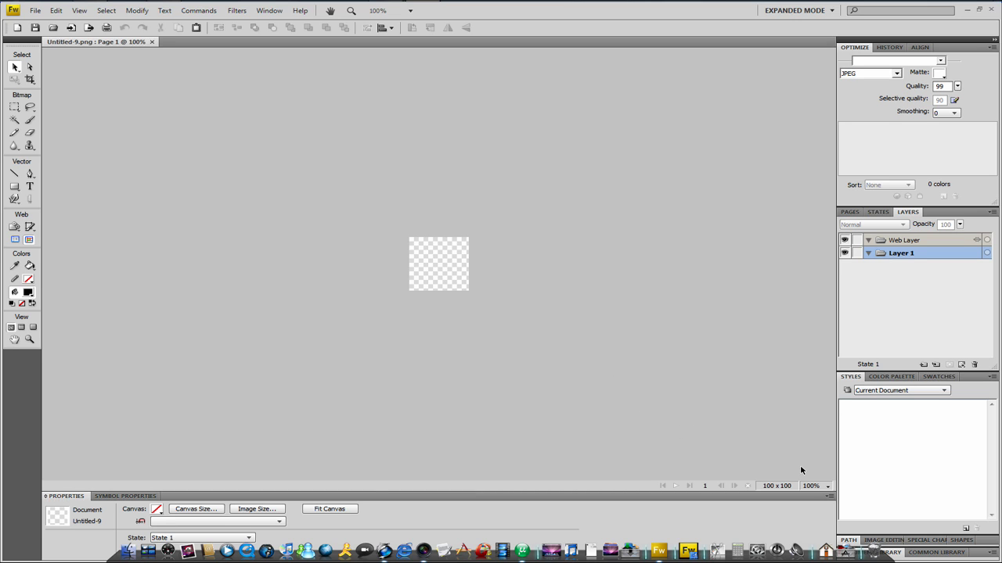
pyautogui.click(811, 487)
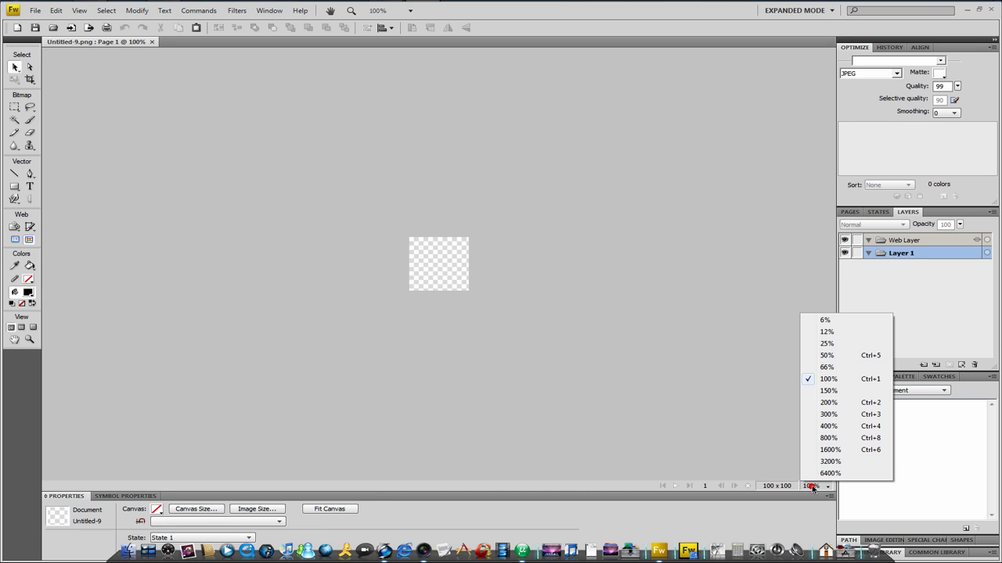
pyautogui.click(819, 404)
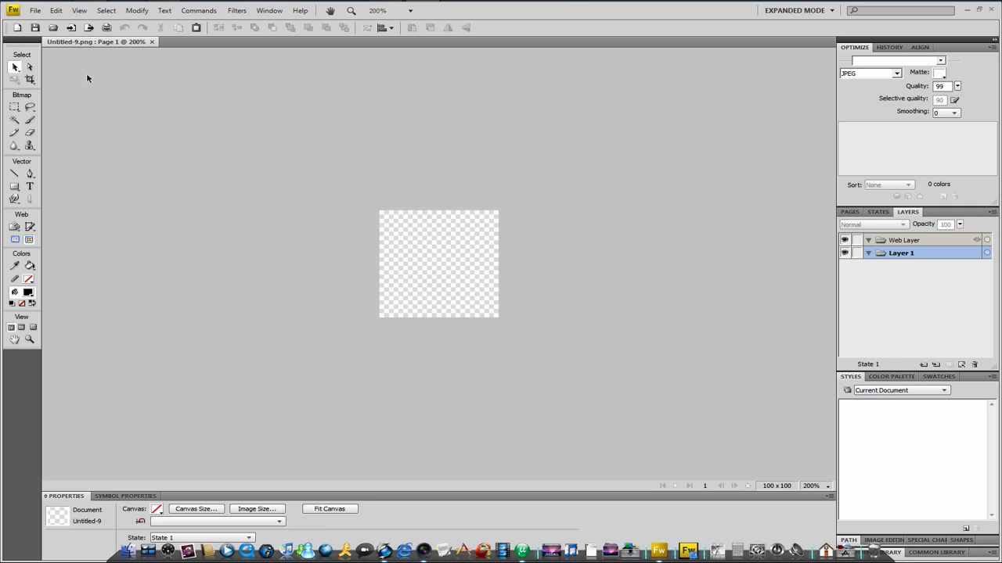
# Open the Background image from REX_Christmas Icon Pack and select its bitmap
pyautogui.click(36, 10)
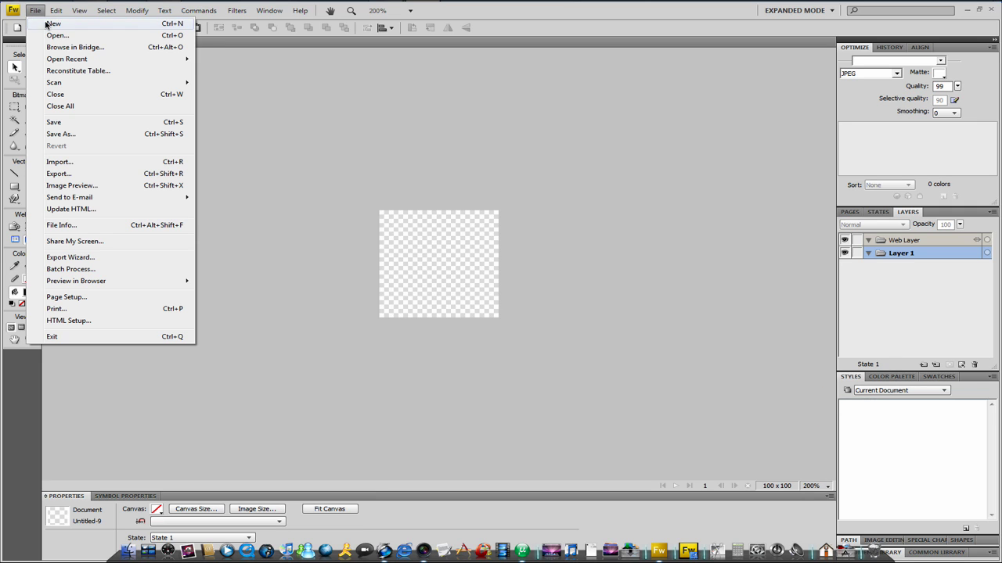
pyautogui.click(58, 35)
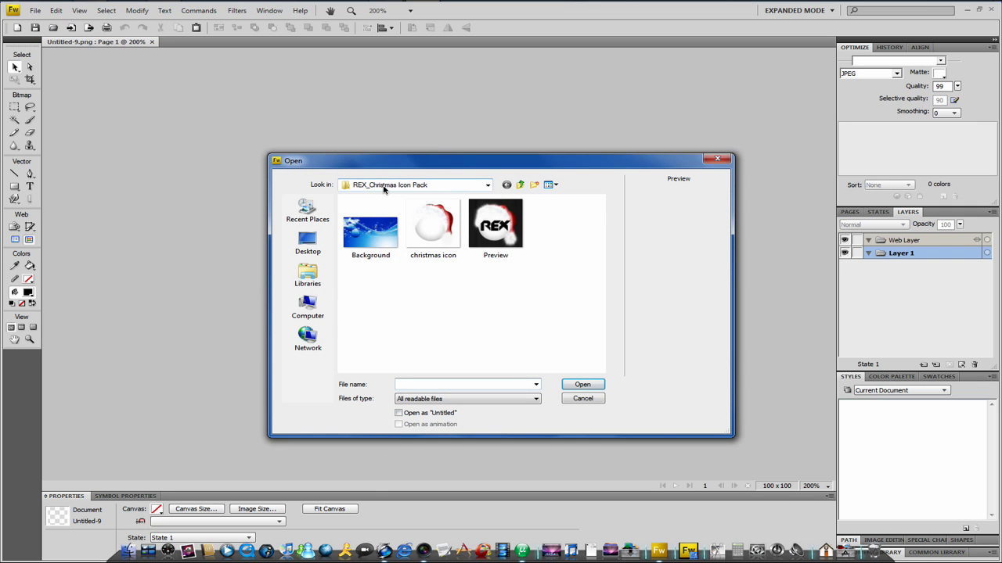
pyautogui.doubleClick(374, 235)
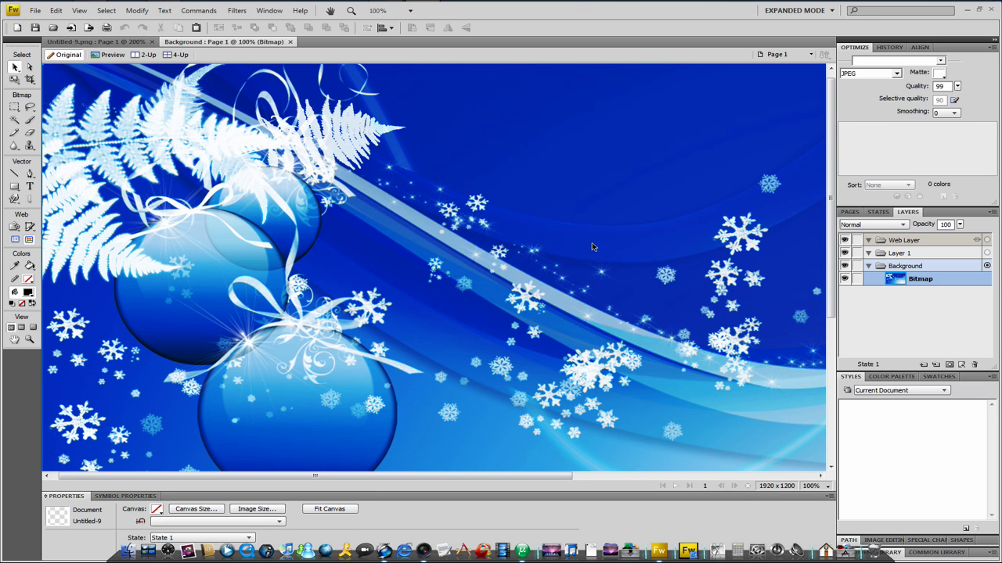
pyautogui.click(592, 246)
pyautogui.moveTo(313, 476); pyautogui.dragTo(505, 476)
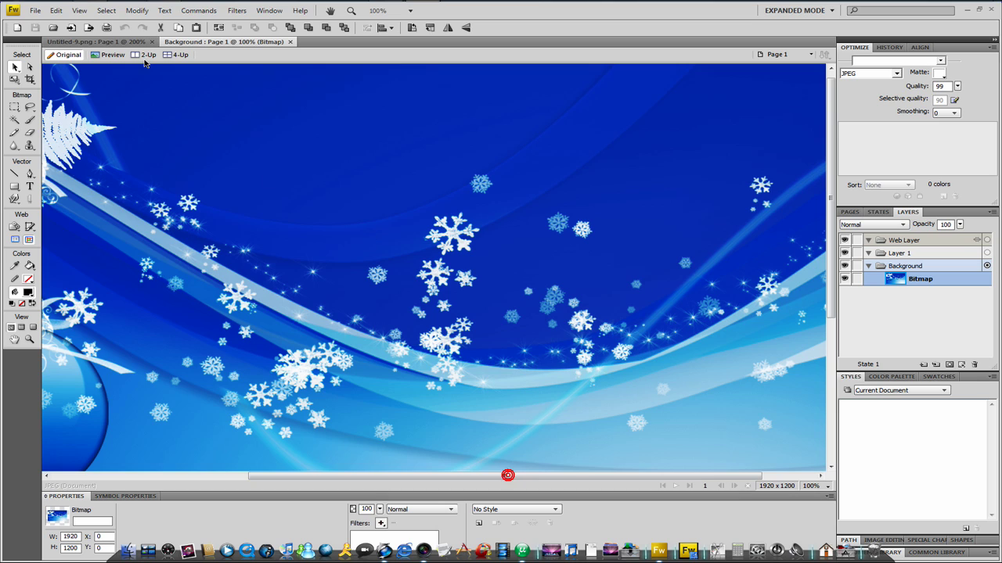
pyautogui.click(56, 10)
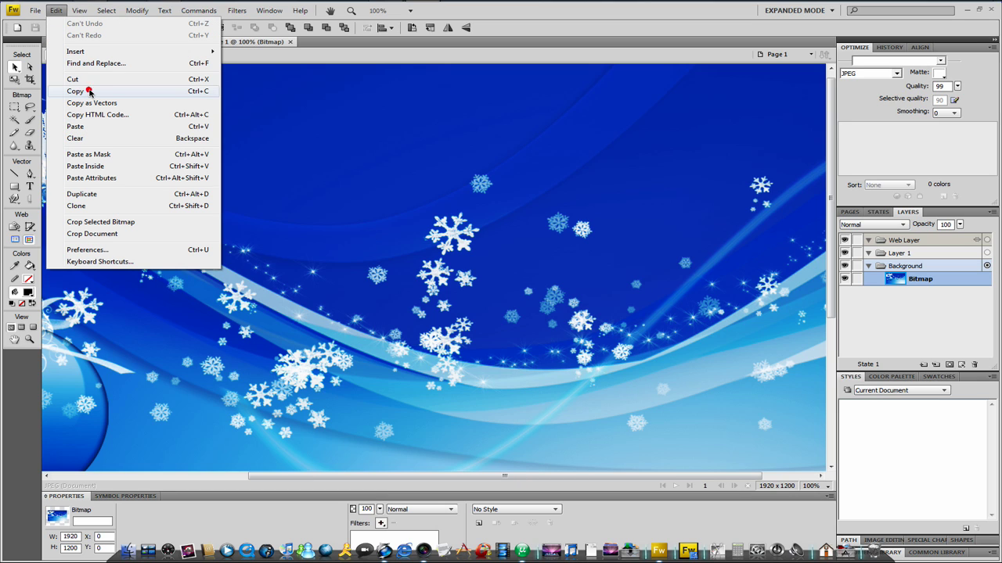
# Copy the Background bitmap and paste it, resampled, into the Untitled-9 document
pyautogui.click(89, 92)
pyautogui.click(98, 45)
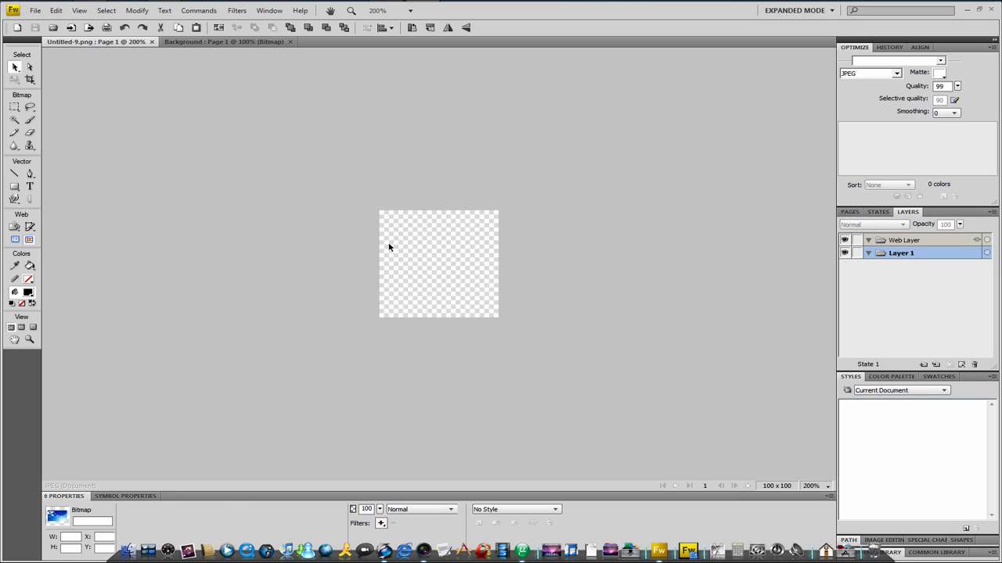
pyautogui.click(389, 248)
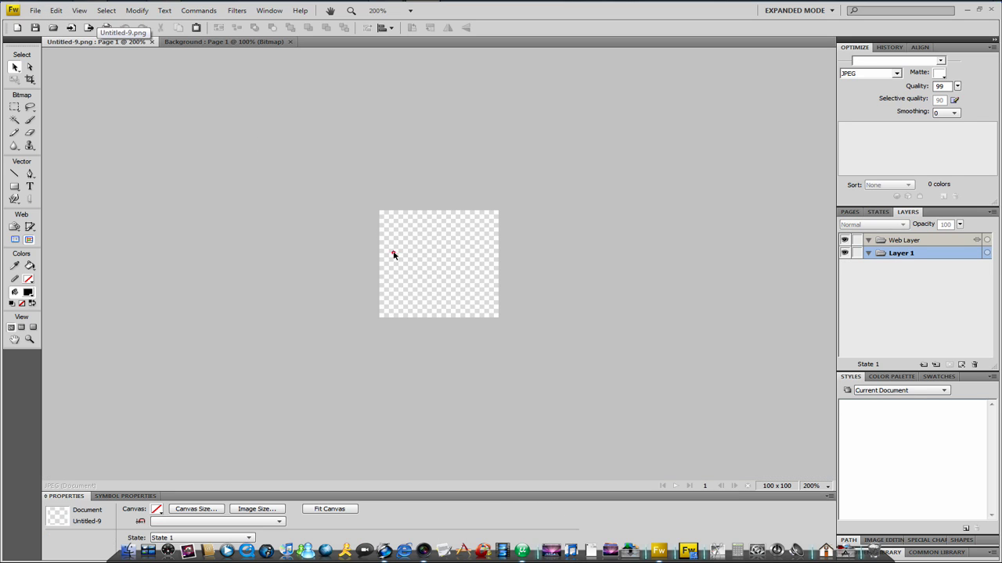
pyautogui.click(54, 10)
pyautogui.click(110, 128)
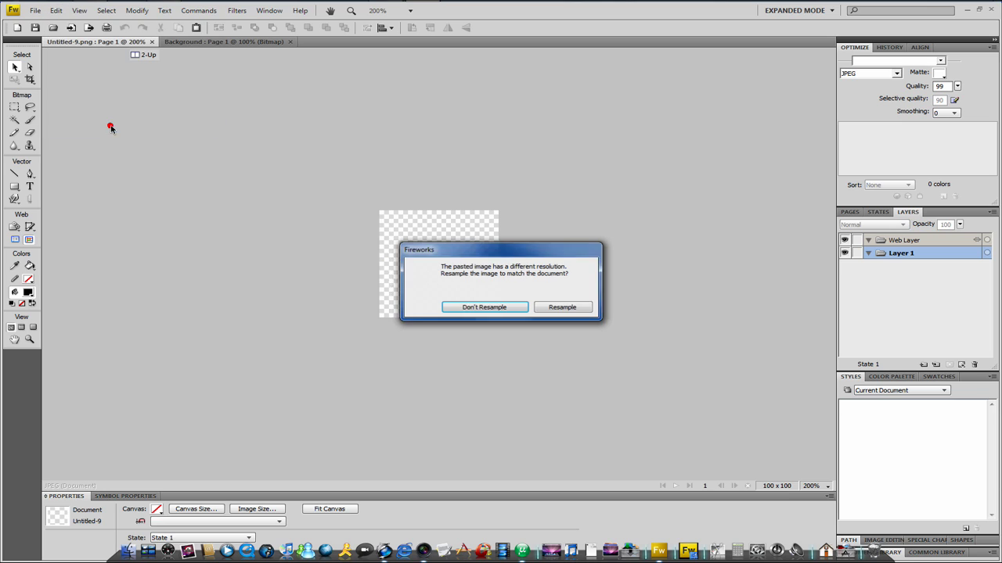
pyautogui.click(568, 308)
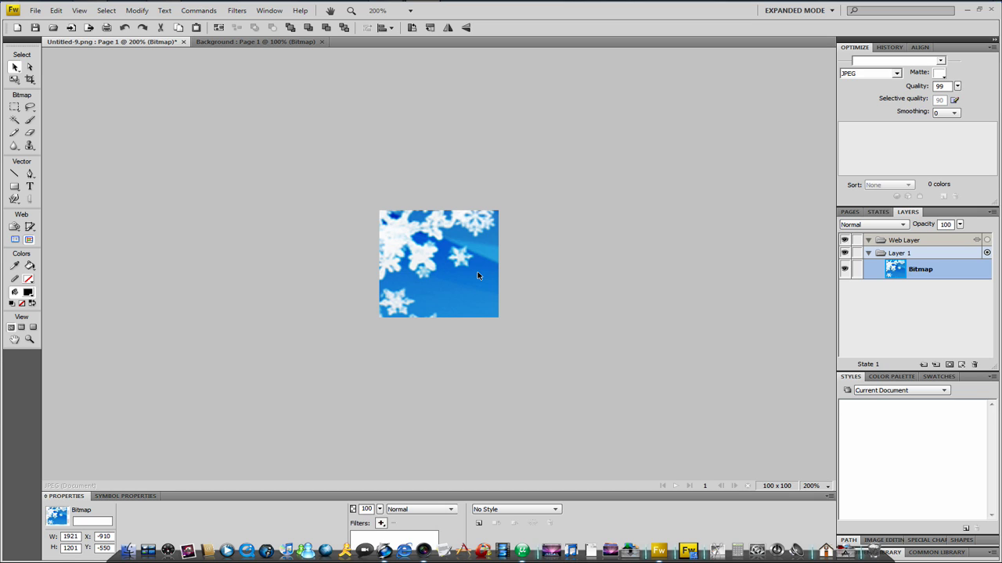
# Drag the pasted bitmap so white snowflakes on deep blue fill the canvas
pyautogui.moveTo(478, 276); pyautogui.dragTo(352, 223)
pyautogui.moveTo(448, 283); pyautogui.dragTo(378, 226)
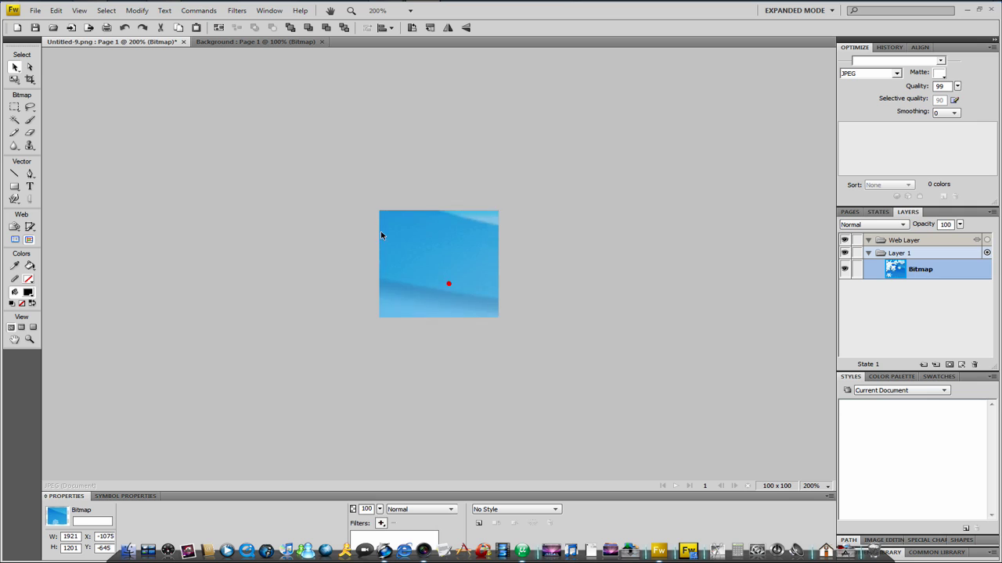
pyautogui.moveTo(457, 264)
pyautogui.mouseDown()
pyautogui.moveTo(425, 271)
pyautogui.moveTo(445, 306)
pyautogui.moveTo(419, 322)
pyautogui.moveTo(462, 259)
pyautogui.moveTo(436, 280)
pyautogui.mouseUp()
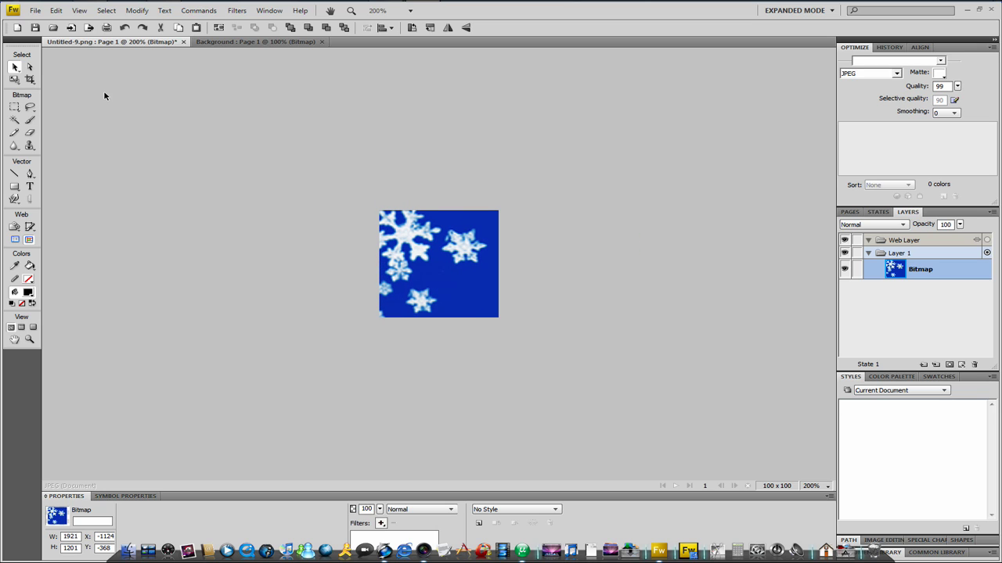
# Open the christmas icon image and close the leftover Background document
pyautogui.click(36, 11)
pyautogui.click(54, 35)
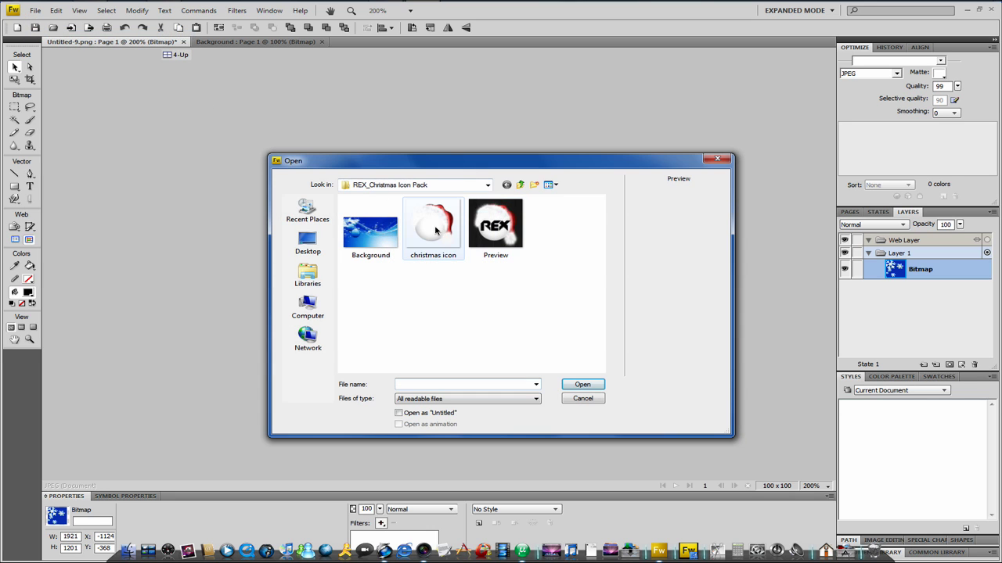
pyautogui.click(449, 238)
pyautogui.doubleClick(435, 229)
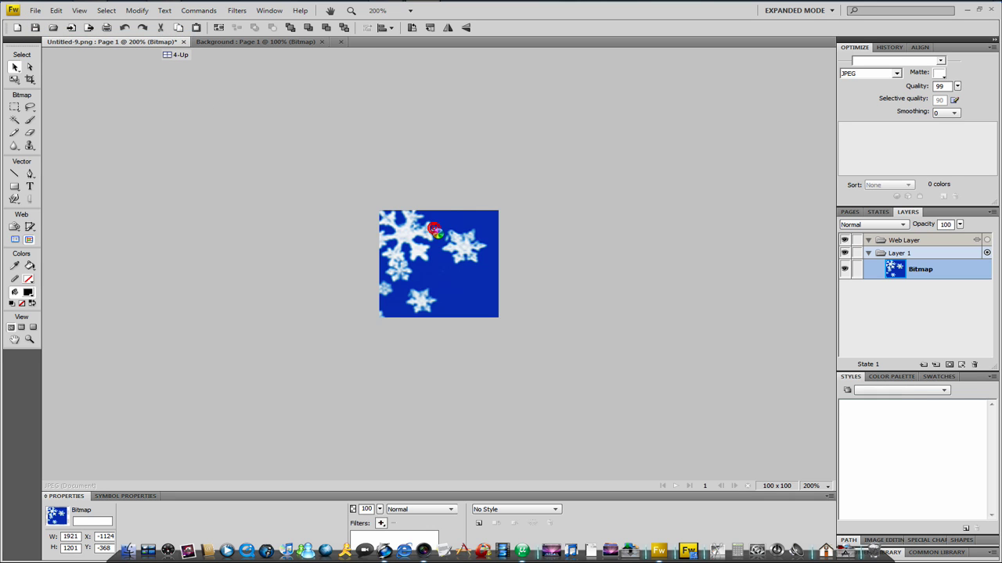
pyautogui.click(321, 42)
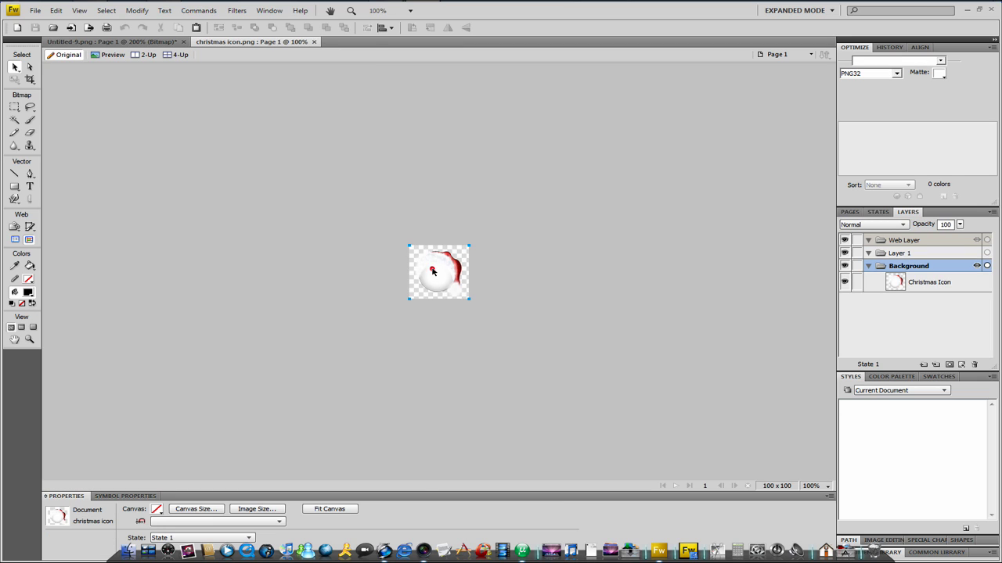
# Copy the Christmas Icon ornament and paste it onto the snowflake background in Untitled-9
pyautogui.click(430, 274)
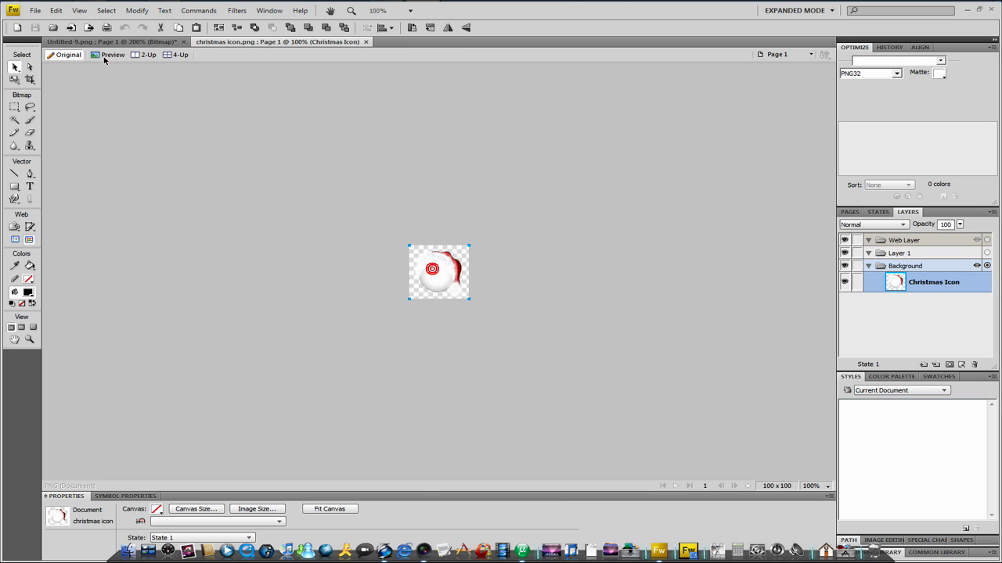
pyautogui.click(56, 10)
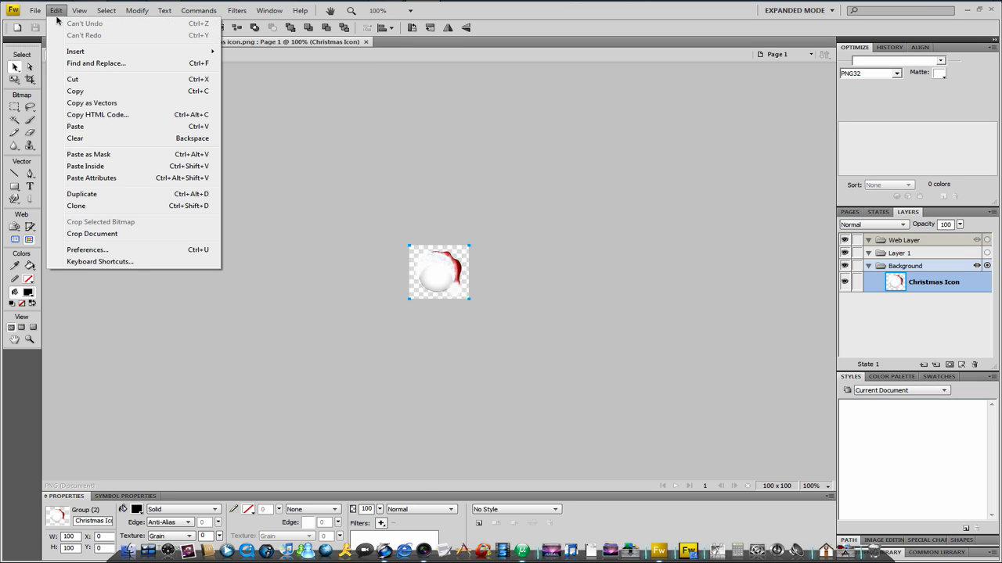
pyautogui.click(85, 92)
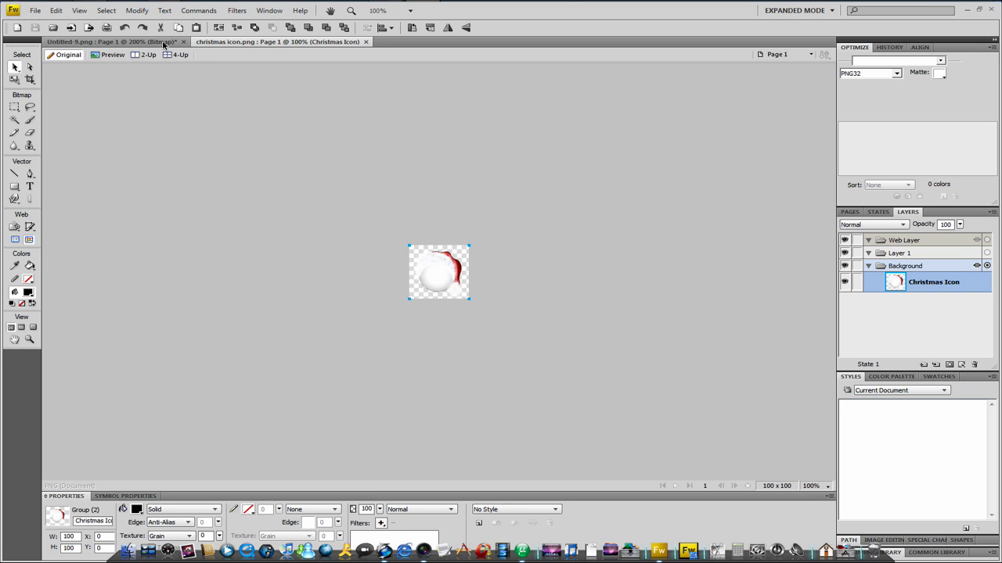
pyautogui.click(368, 42)
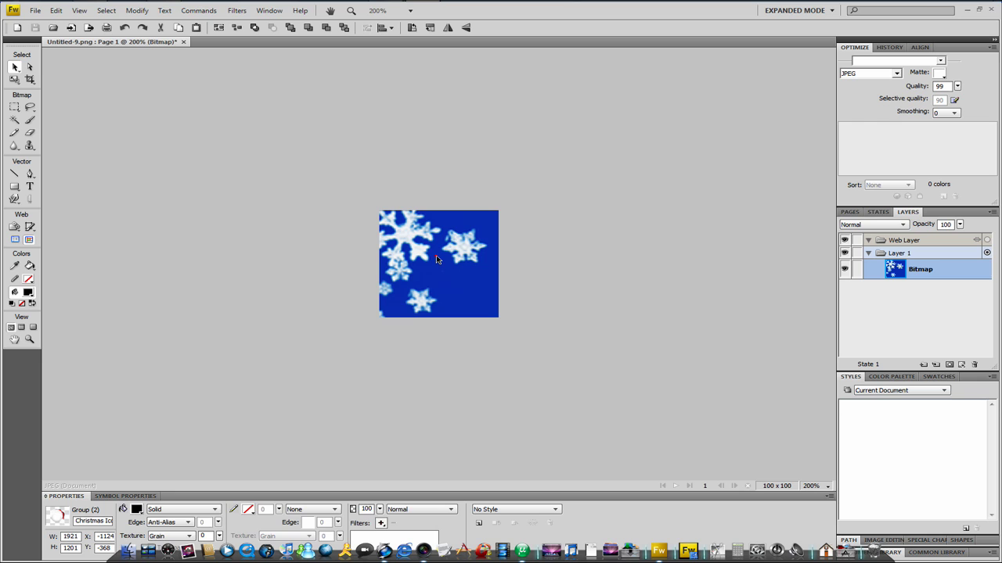
pyautogui.click(56, 10)
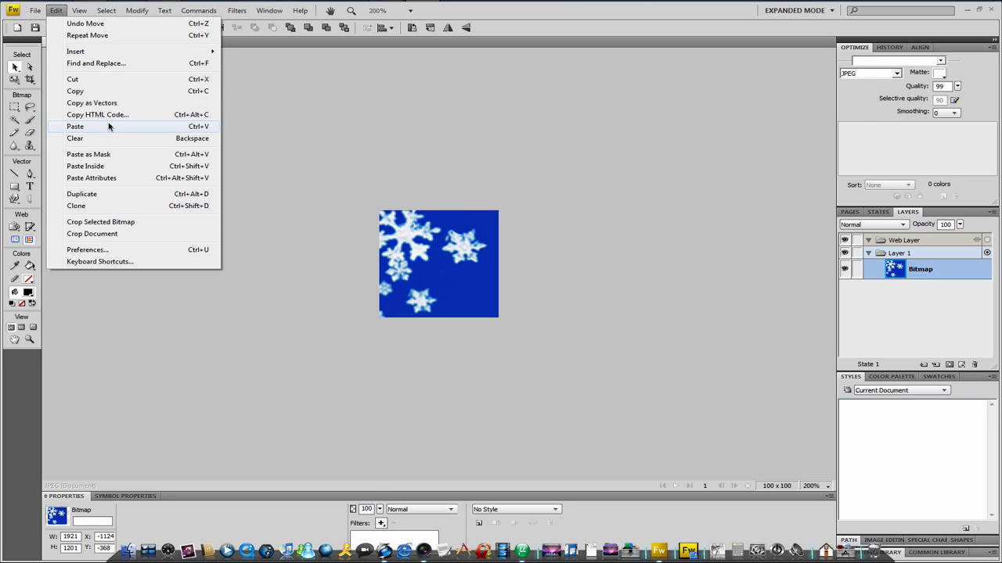
pyautogui.click(108, 126)
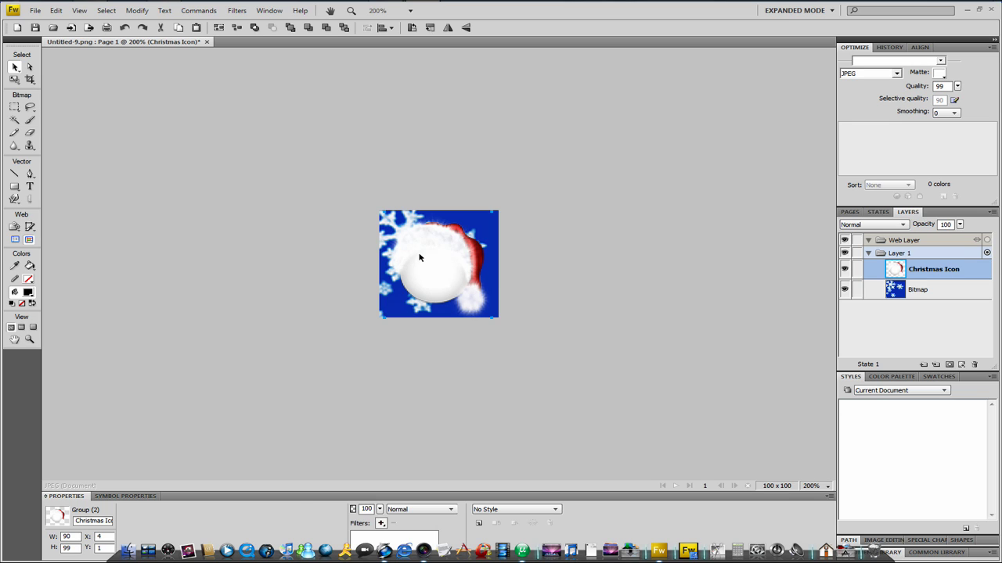
# Lock the Bitmap and Christmas Icon layers in the Layers panel
pyautogui.click(253, 186)
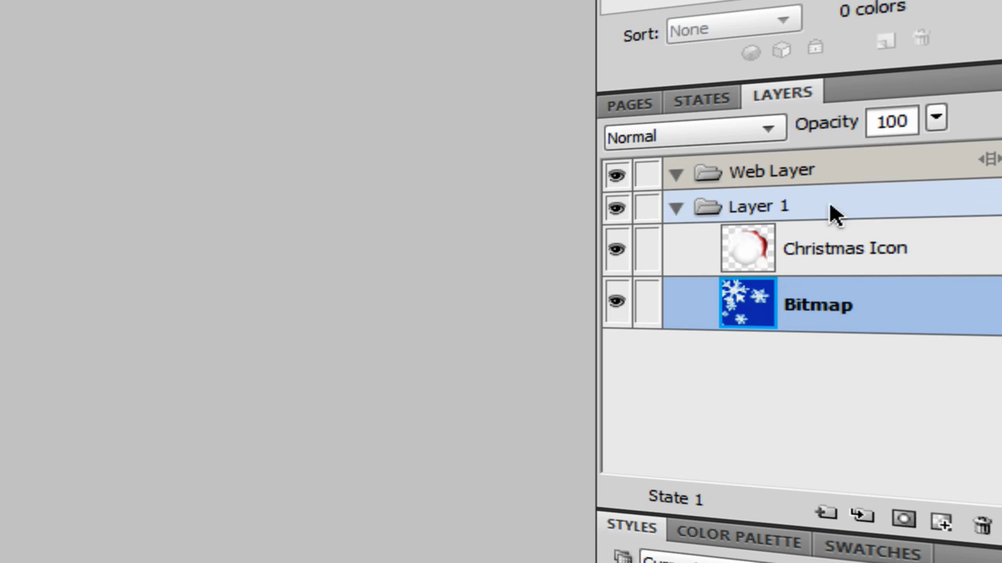
pyautogui.click(647, 305)
pyautogui.click(652, 258)
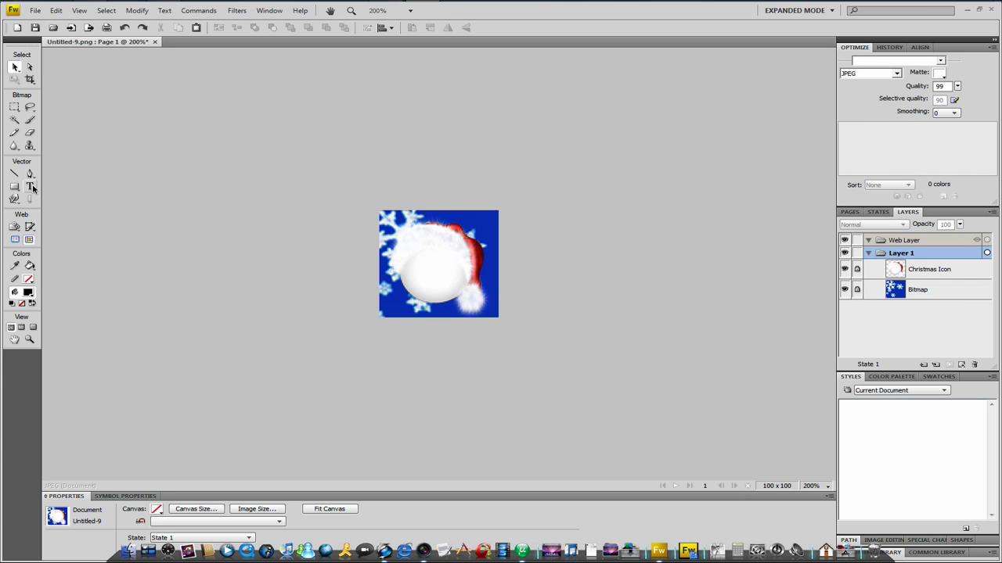
# Add a text box on the ornament reading REX in black Slant font, size 30
pyautogui.click(30, 186)
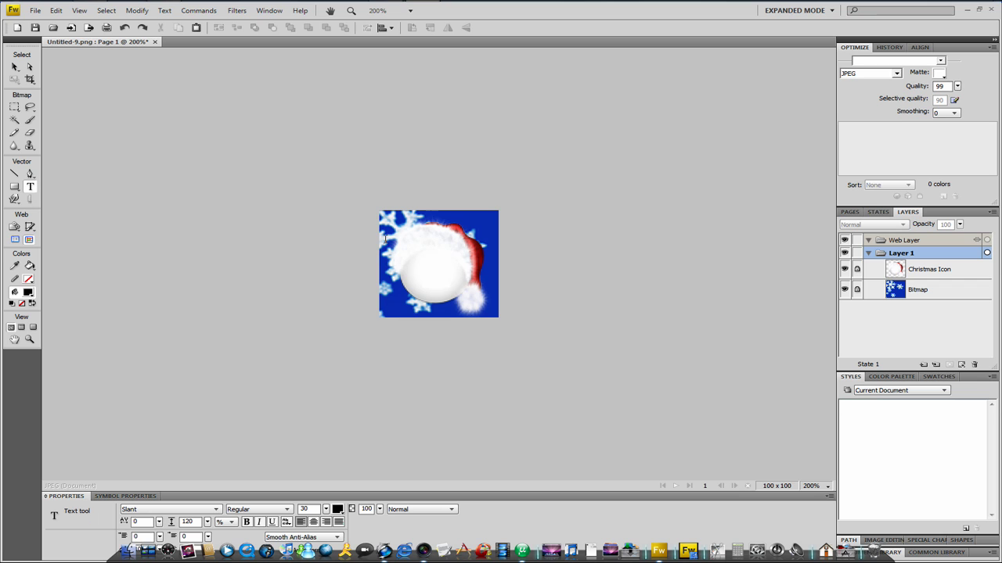
pyautogui.moveTo(383, 237); pyautogui.dragTo(497, 284)
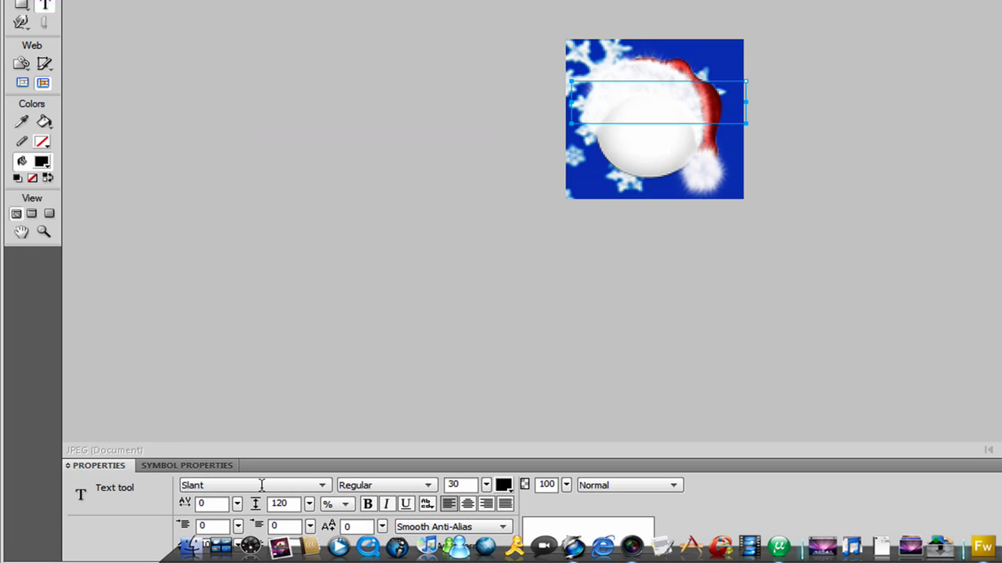
pyautogui.click(175, 510)
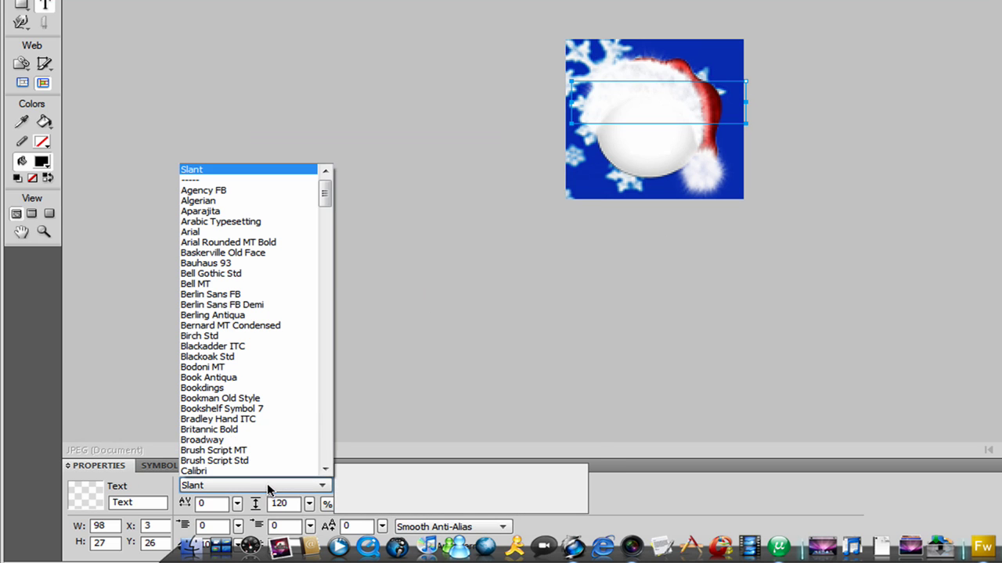
pyautogui.click(194, 169)
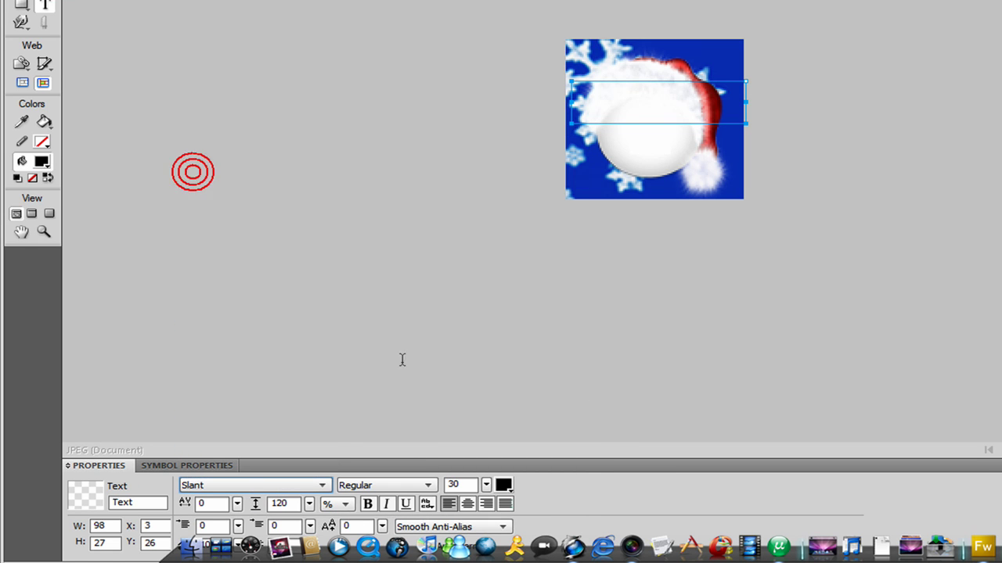
pyautogui.moveTo(461, 484); pyautogui.dragTo(446, 482)
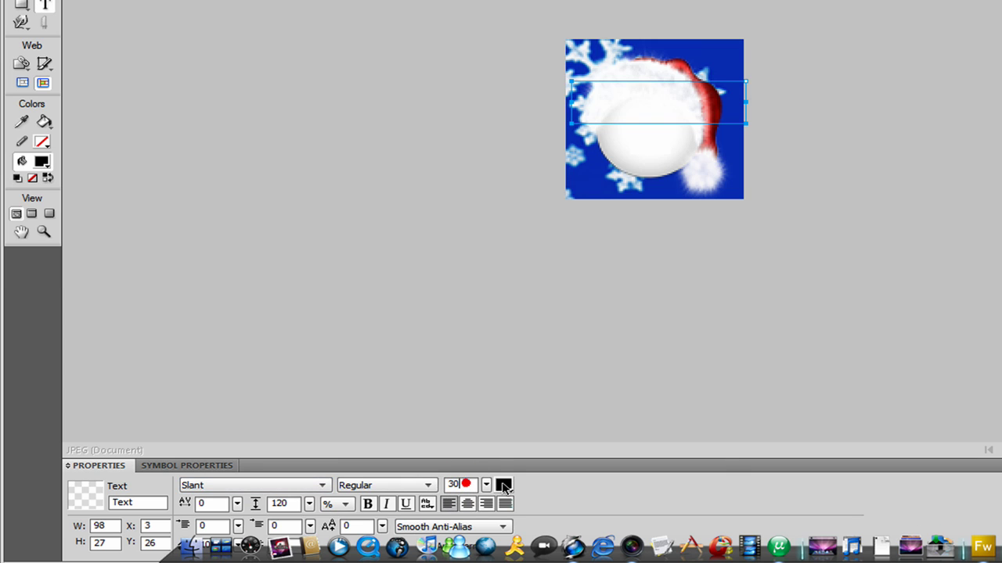
pyautogui.click(503, 485)
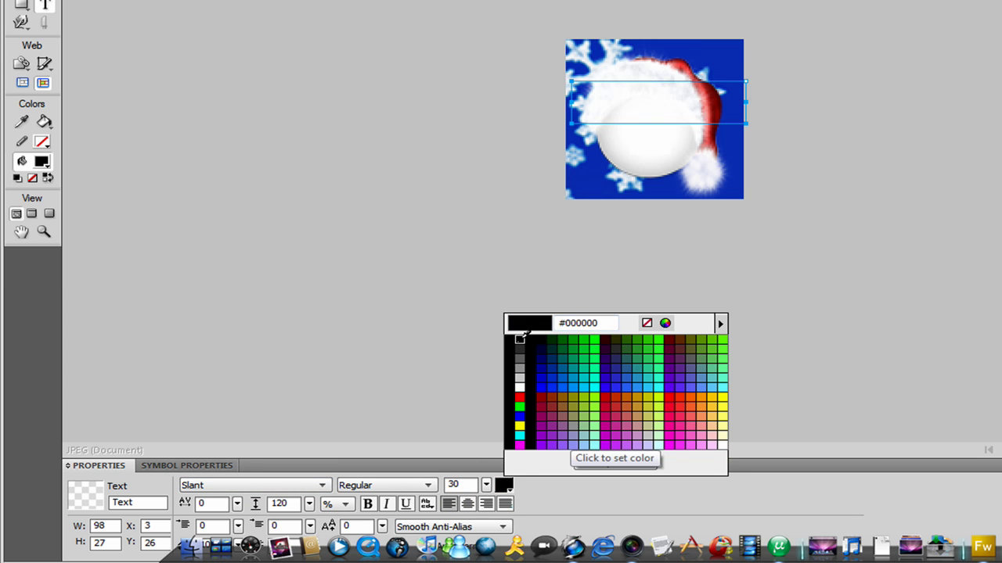
pyautogui.click(518, 340)
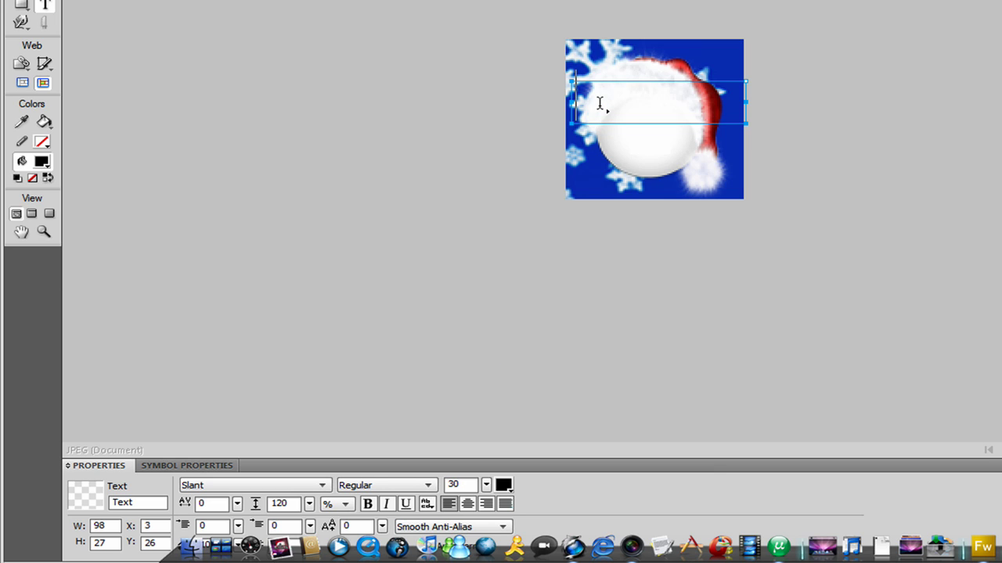
pyautogui.write('RE')
pyautogui.write('X')
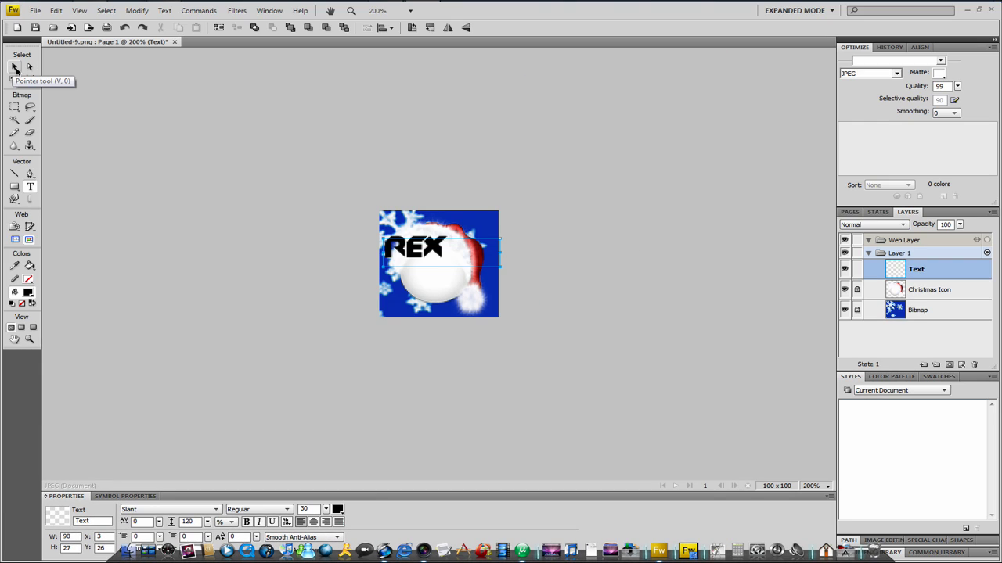
# Move the REX text to the ornament's centre and reopen it to check the text
pyautogui.click(14, 68)
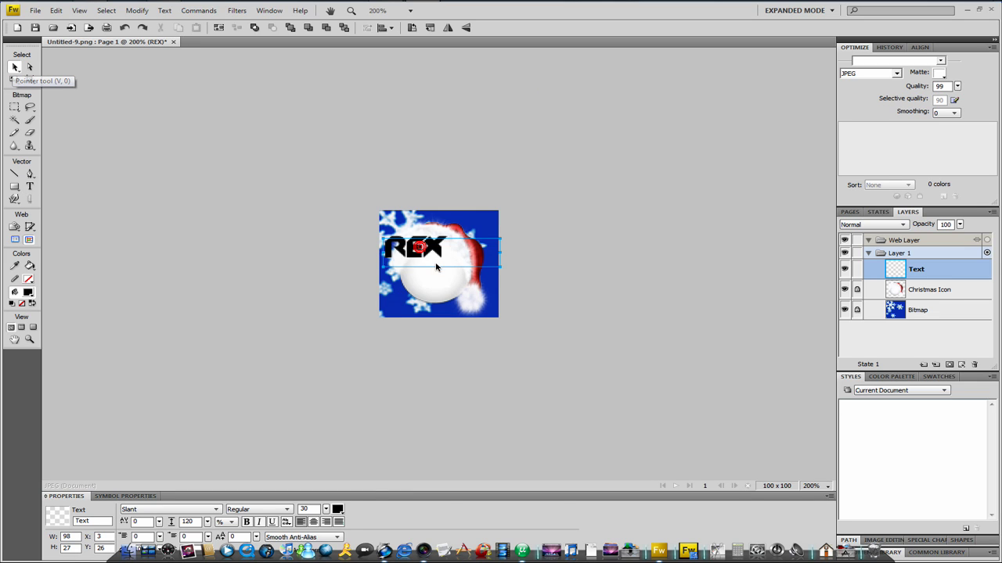
pyautogui.moveTo(420, 250); pyautogui.dragTo(439, 270)
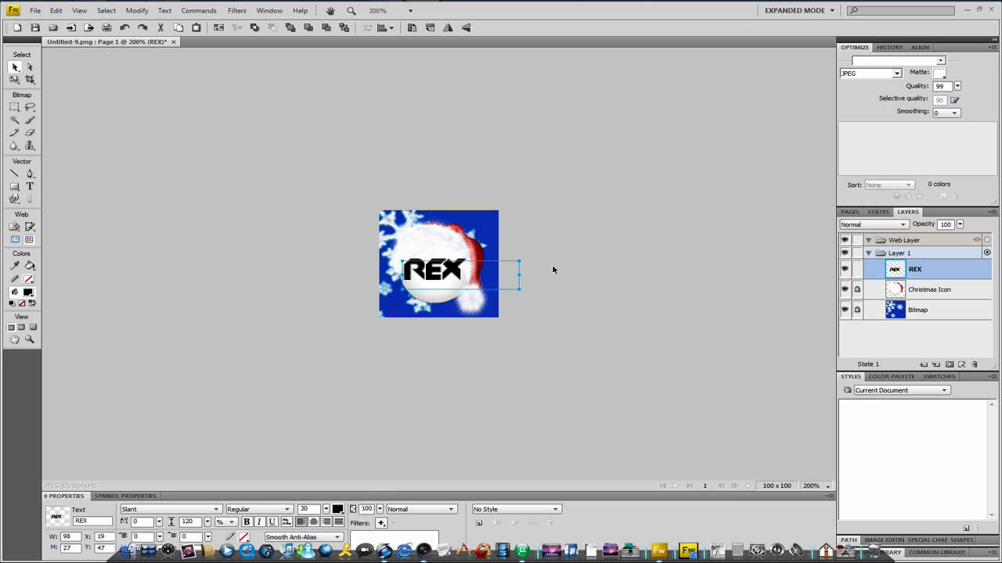
pyautogui.click(598, 269)
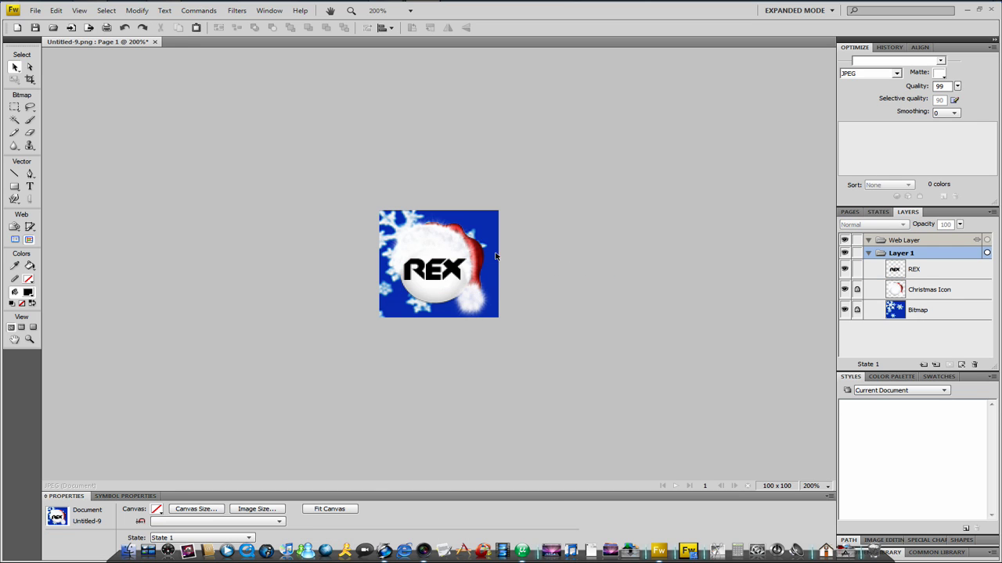
pyautogui.click(447, 283)
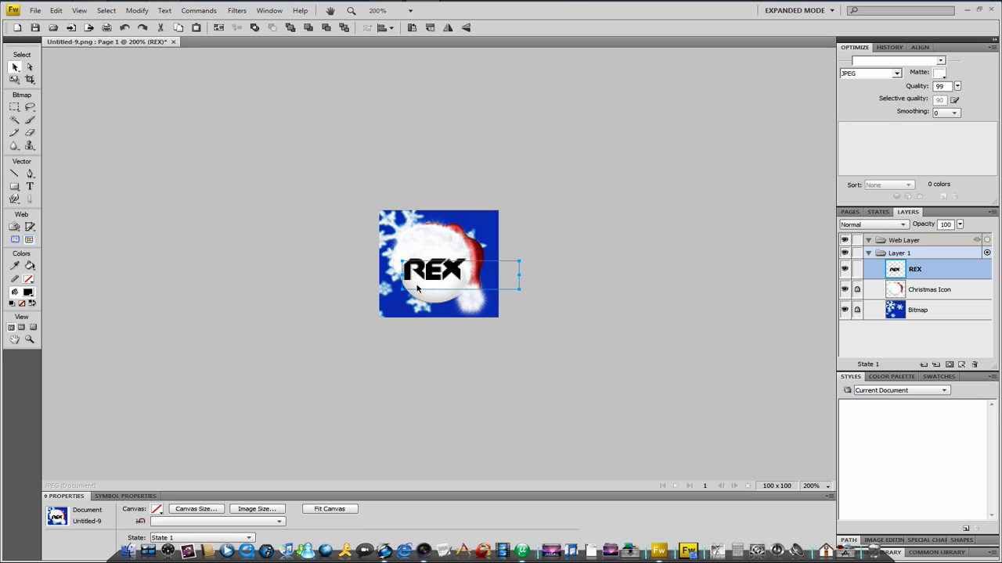
pyautogui.doubleClick(462, 277)
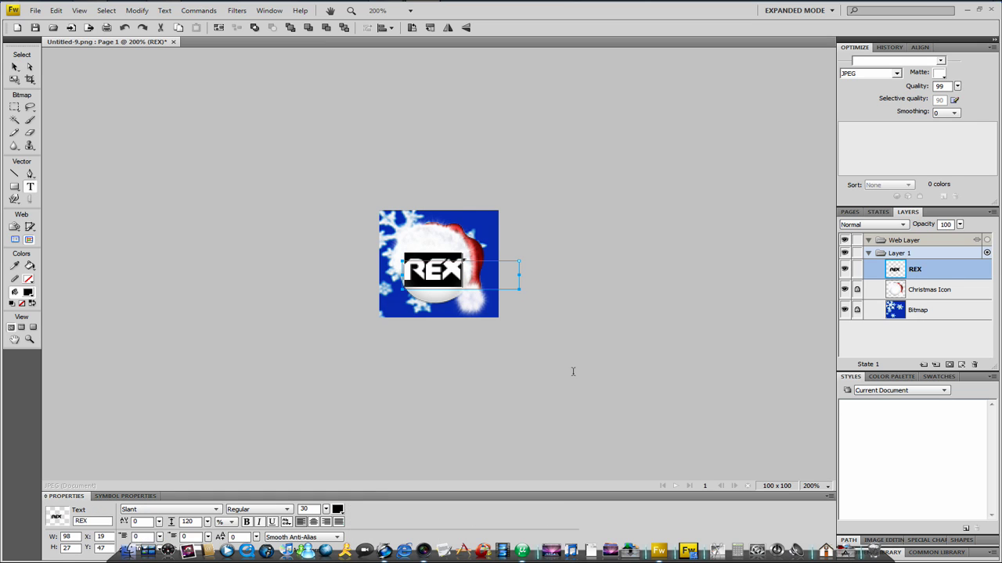
# Unlock Christmas Icon, group it with the REX text, and nudge the group slightly down
pyautogui.click(14, 66)
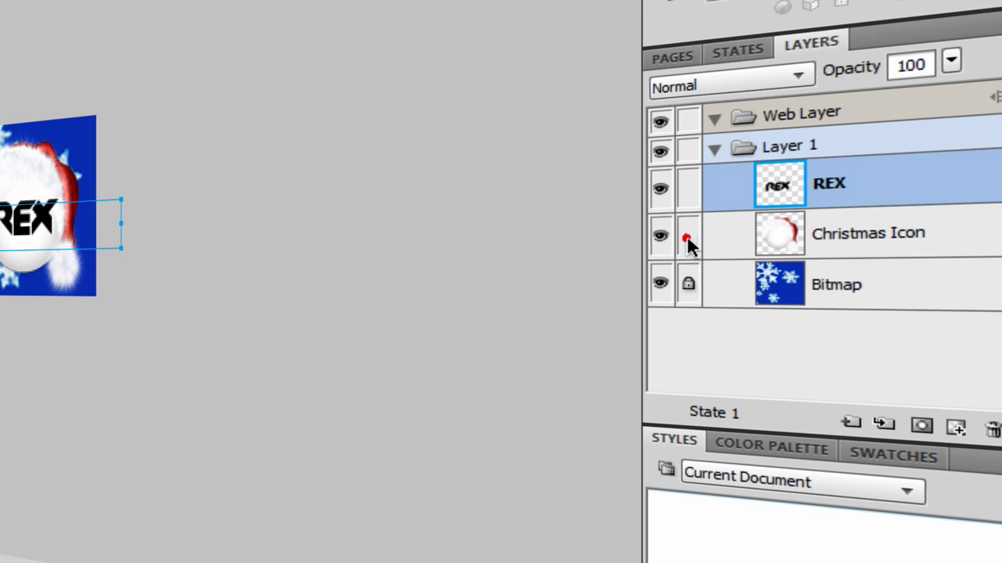
pyautogui.click(700, 235)
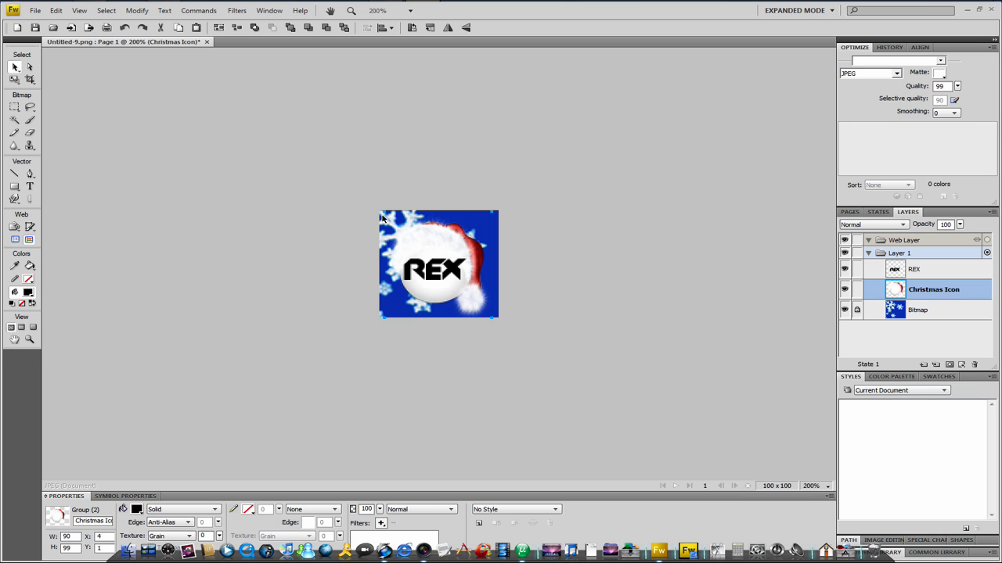
pyautogui.moveTo(282, 177); pyautogui.dragTo(620, 389)
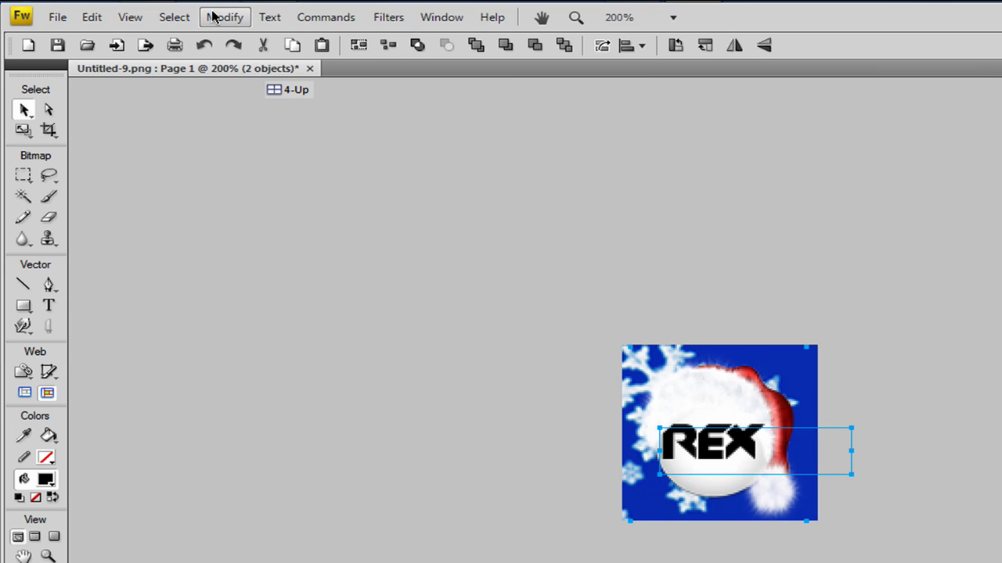
pyautogui.click(131, 10)
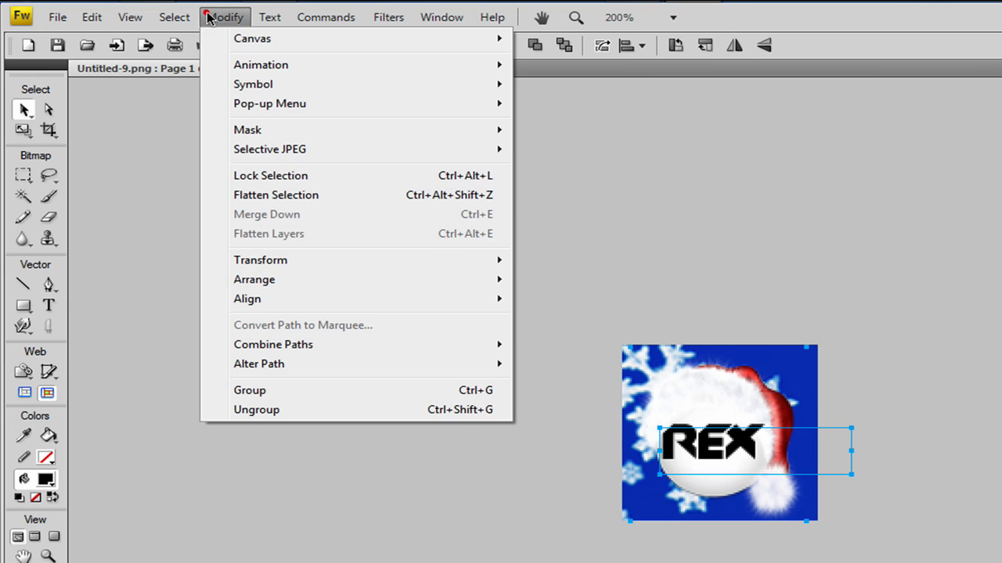
pyautogui.click(268, 389)
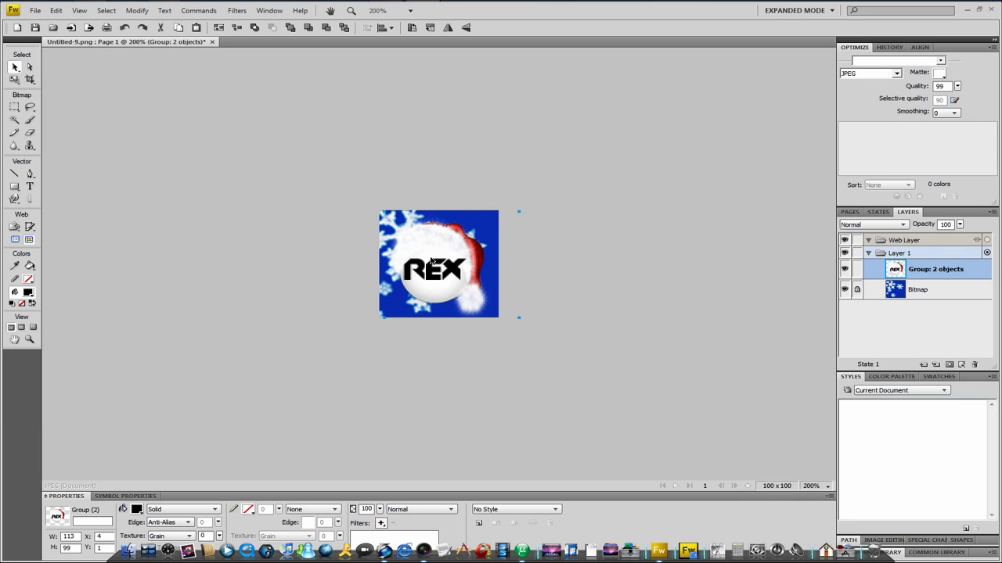
pyautogui.moveTo(432, 260); pyautogui.dragTo(429, 265)
pyautogui.click(569, 277)
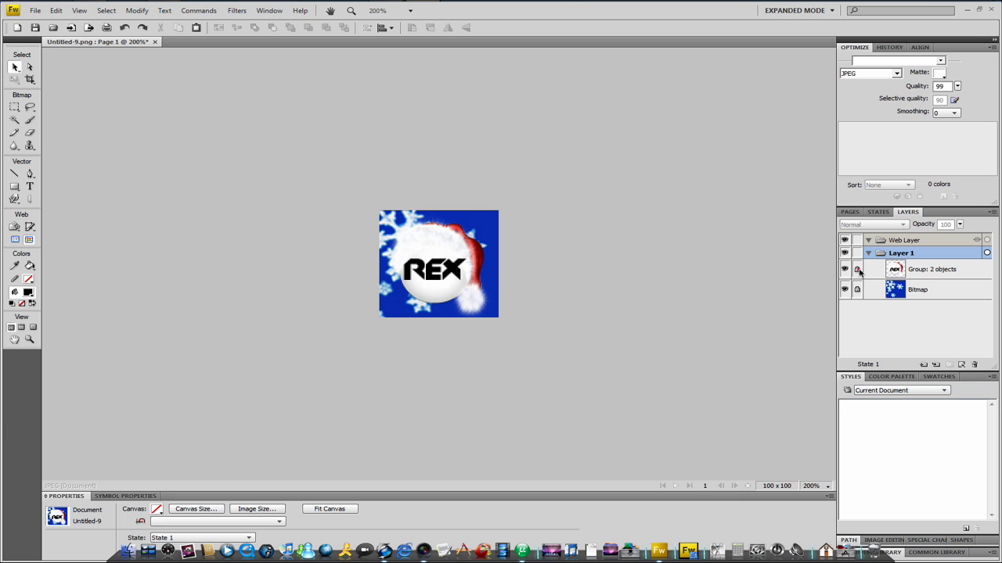
# Lock the grouped icon and view it at 100% zoom
pyautogui.click(857, 269)
pyautogui.click(810, 486)
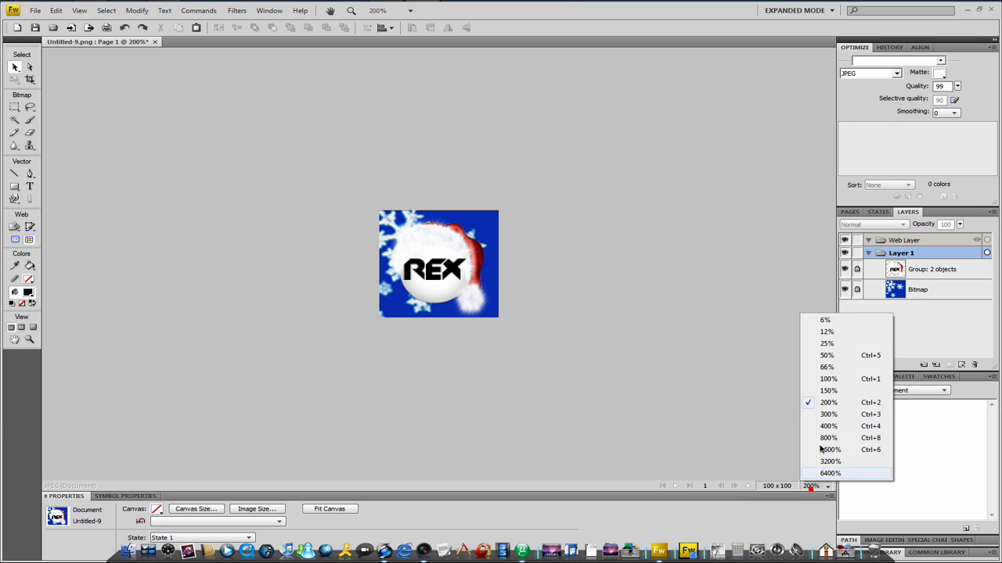
pyautogui.click(819, 381)
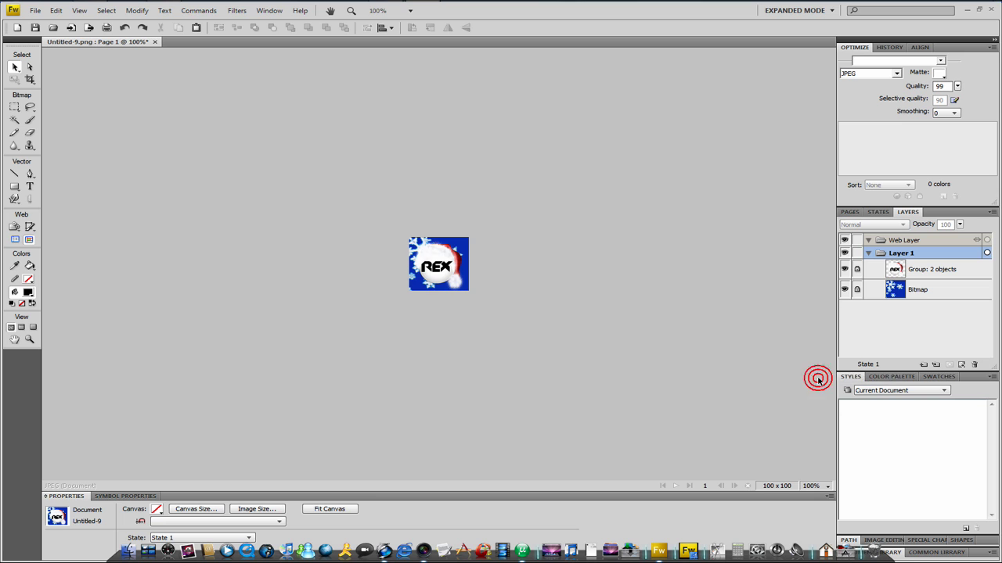
# Save the icon as JPEG 'christmas icon 2' in My Pictures, then minimise Fireworks
pyautogui.click(35, 10)
pyautogui.click(88, 133)
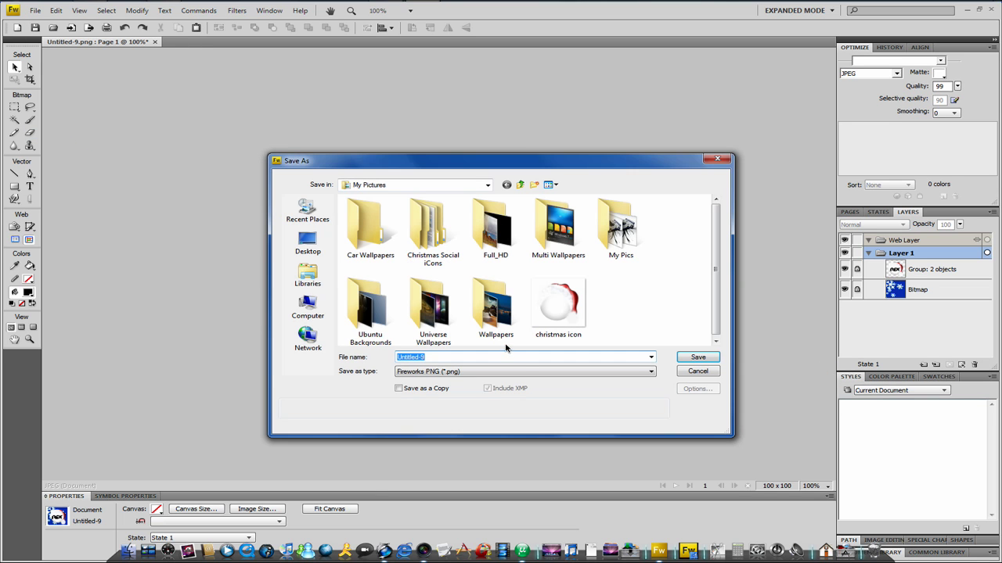
pyautogui.press('BackSpace')
pyautogui.write('christm')
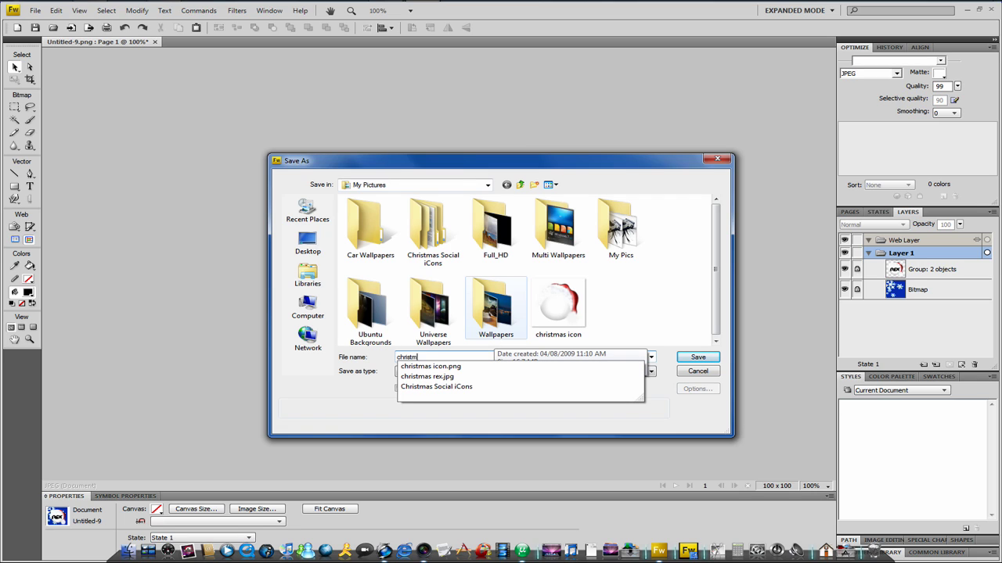
pyautogui.write('as icon')
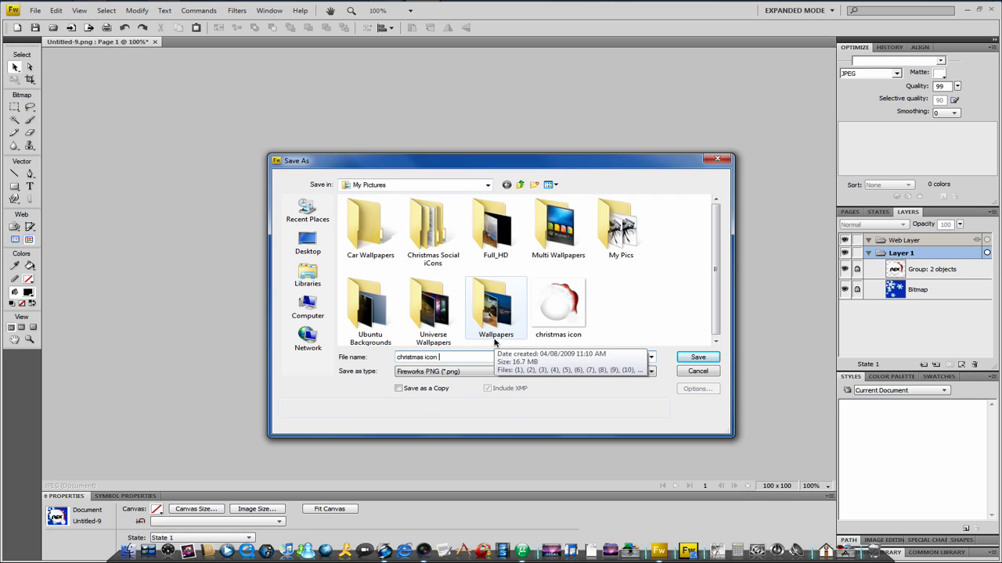
pyautogui.write(' 2')
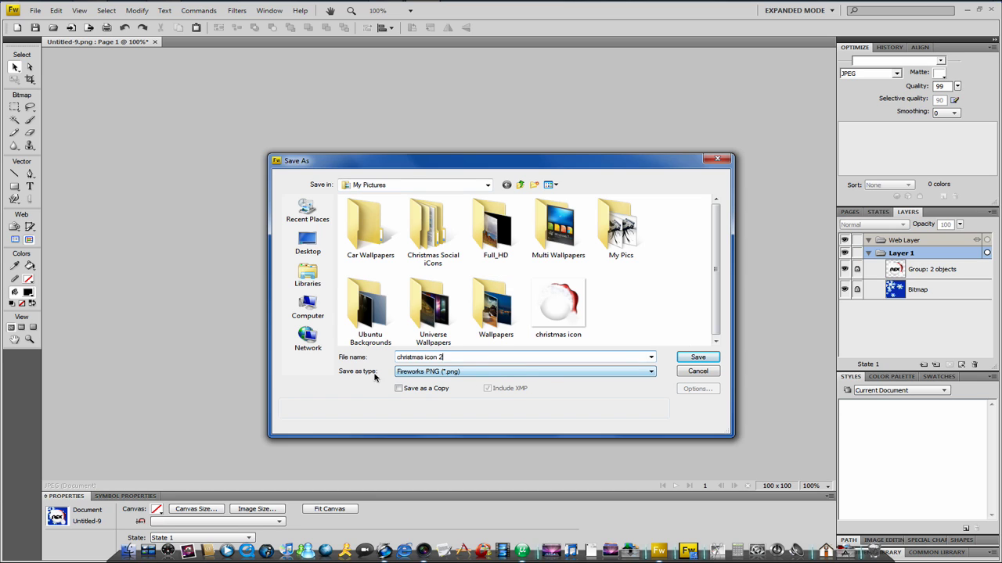
pyautogui.click(430, 372)
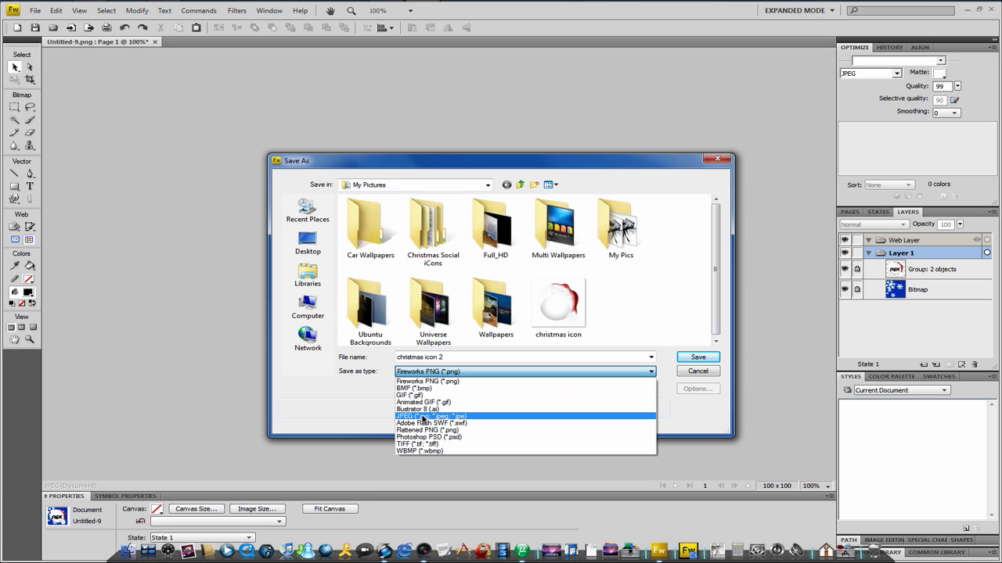
pyautogui.click(429, 417)
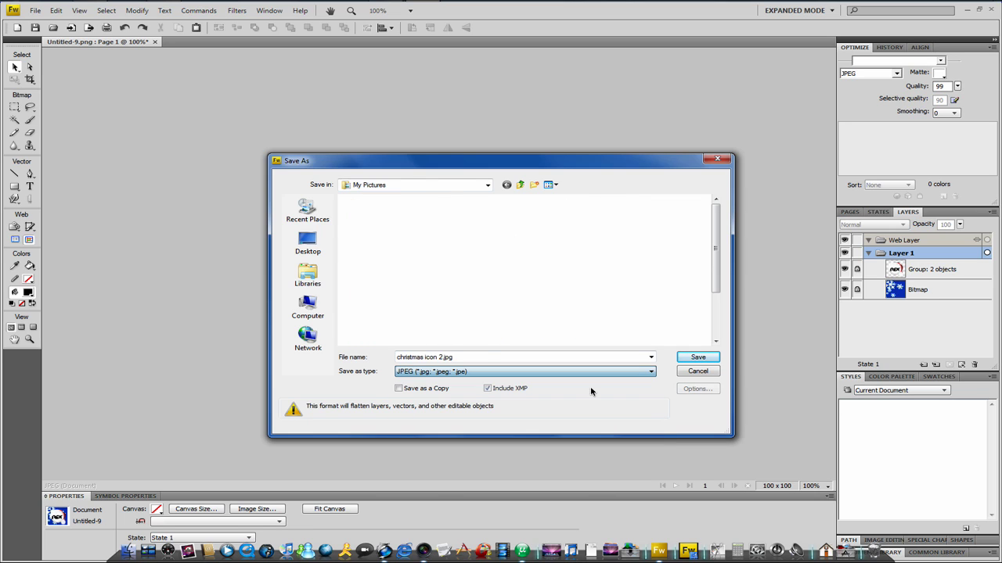
pyautogui.click(696, 357)
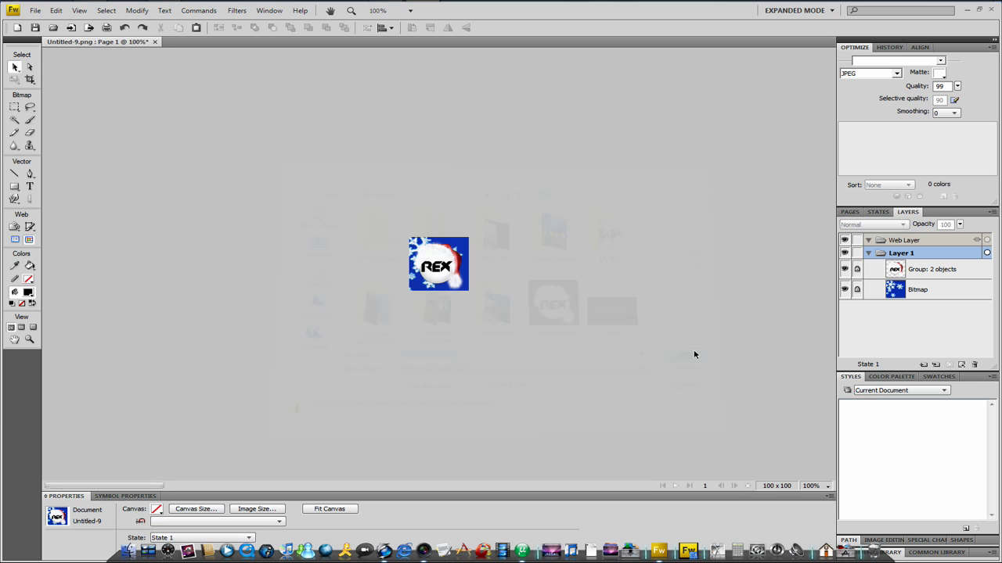
pyautogui.click(966, 10)
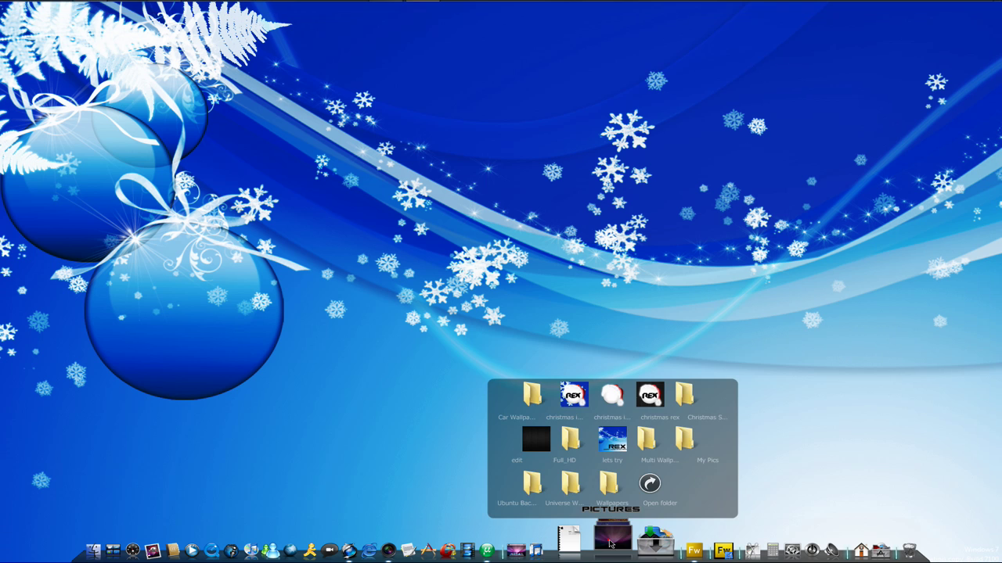